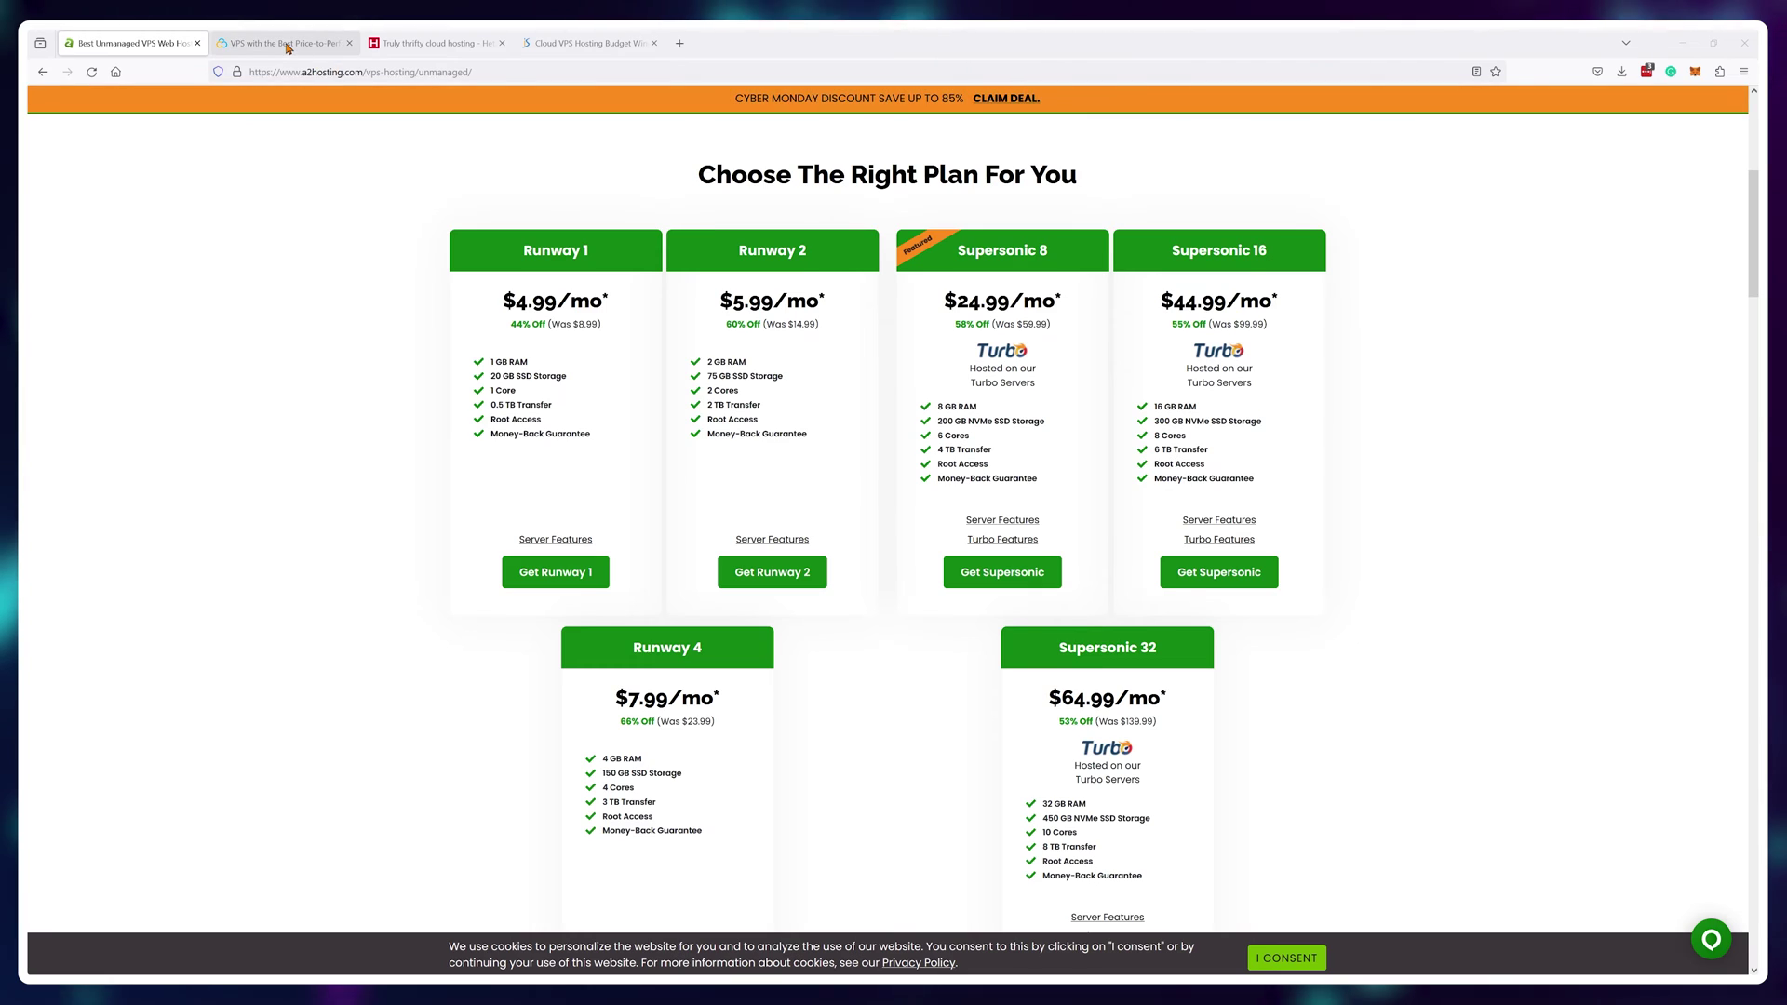
- Switch from Contabo's VPS plans page to Hetzner's cloud server price table
left_click(287, 42)
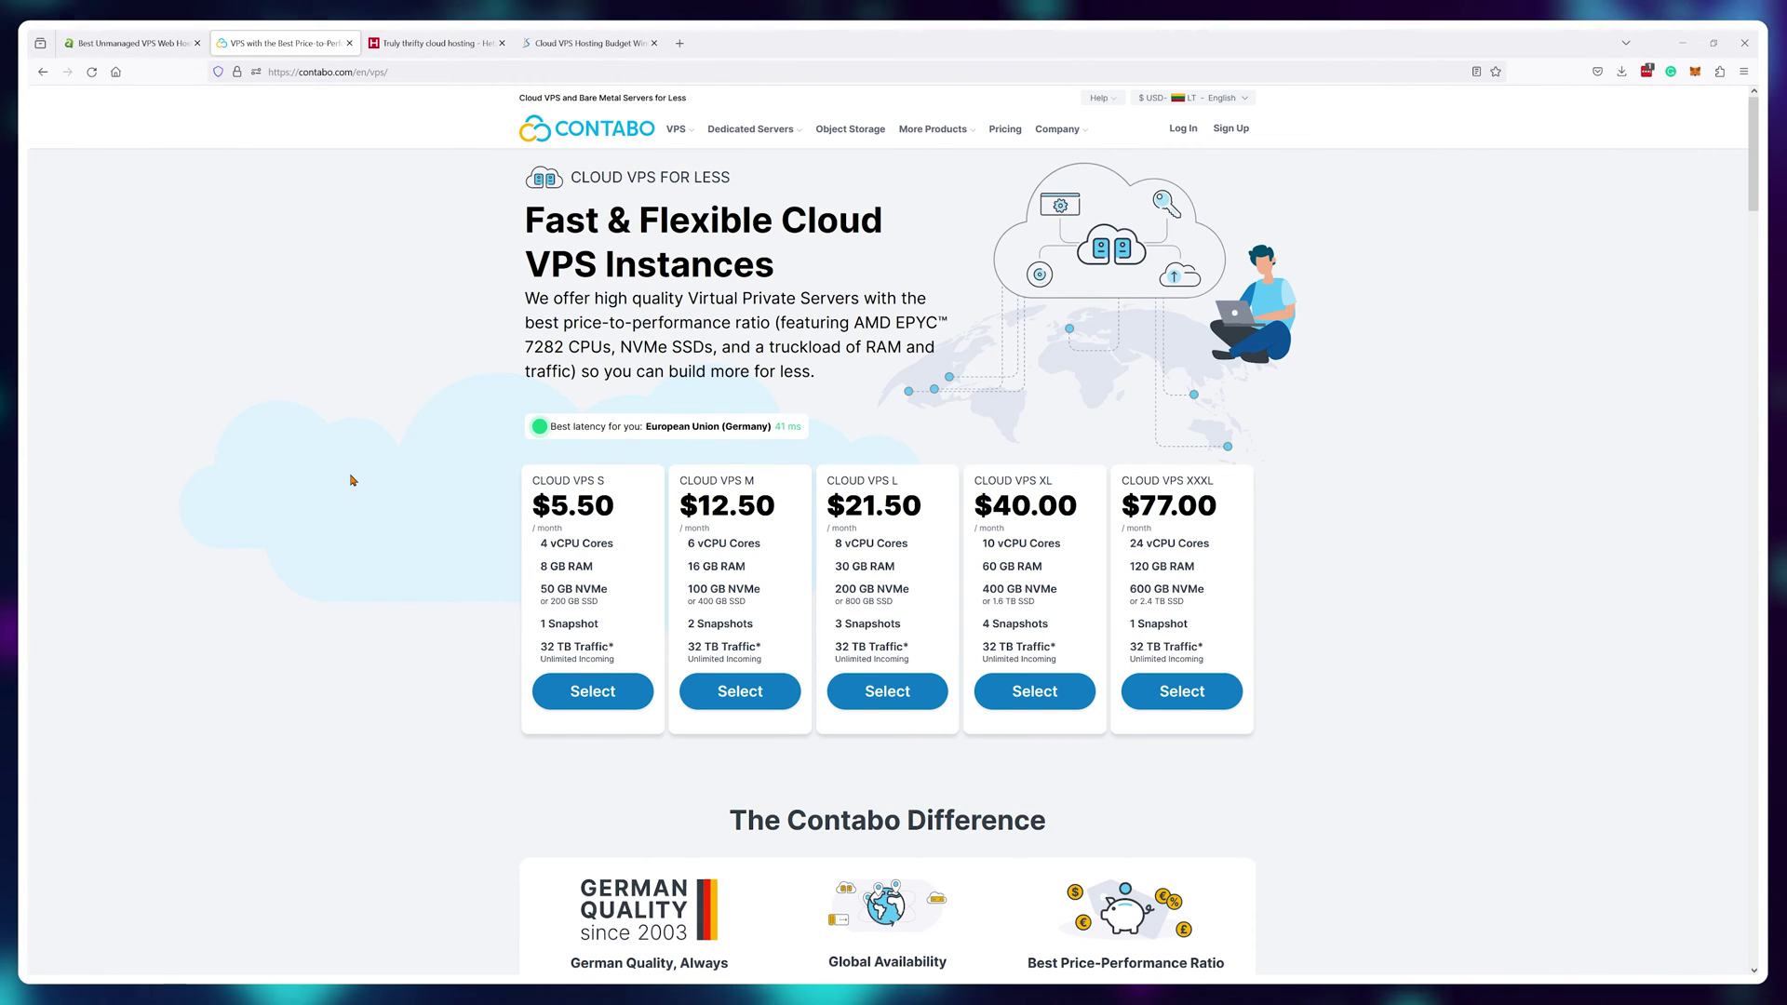
left_click(393, 46)
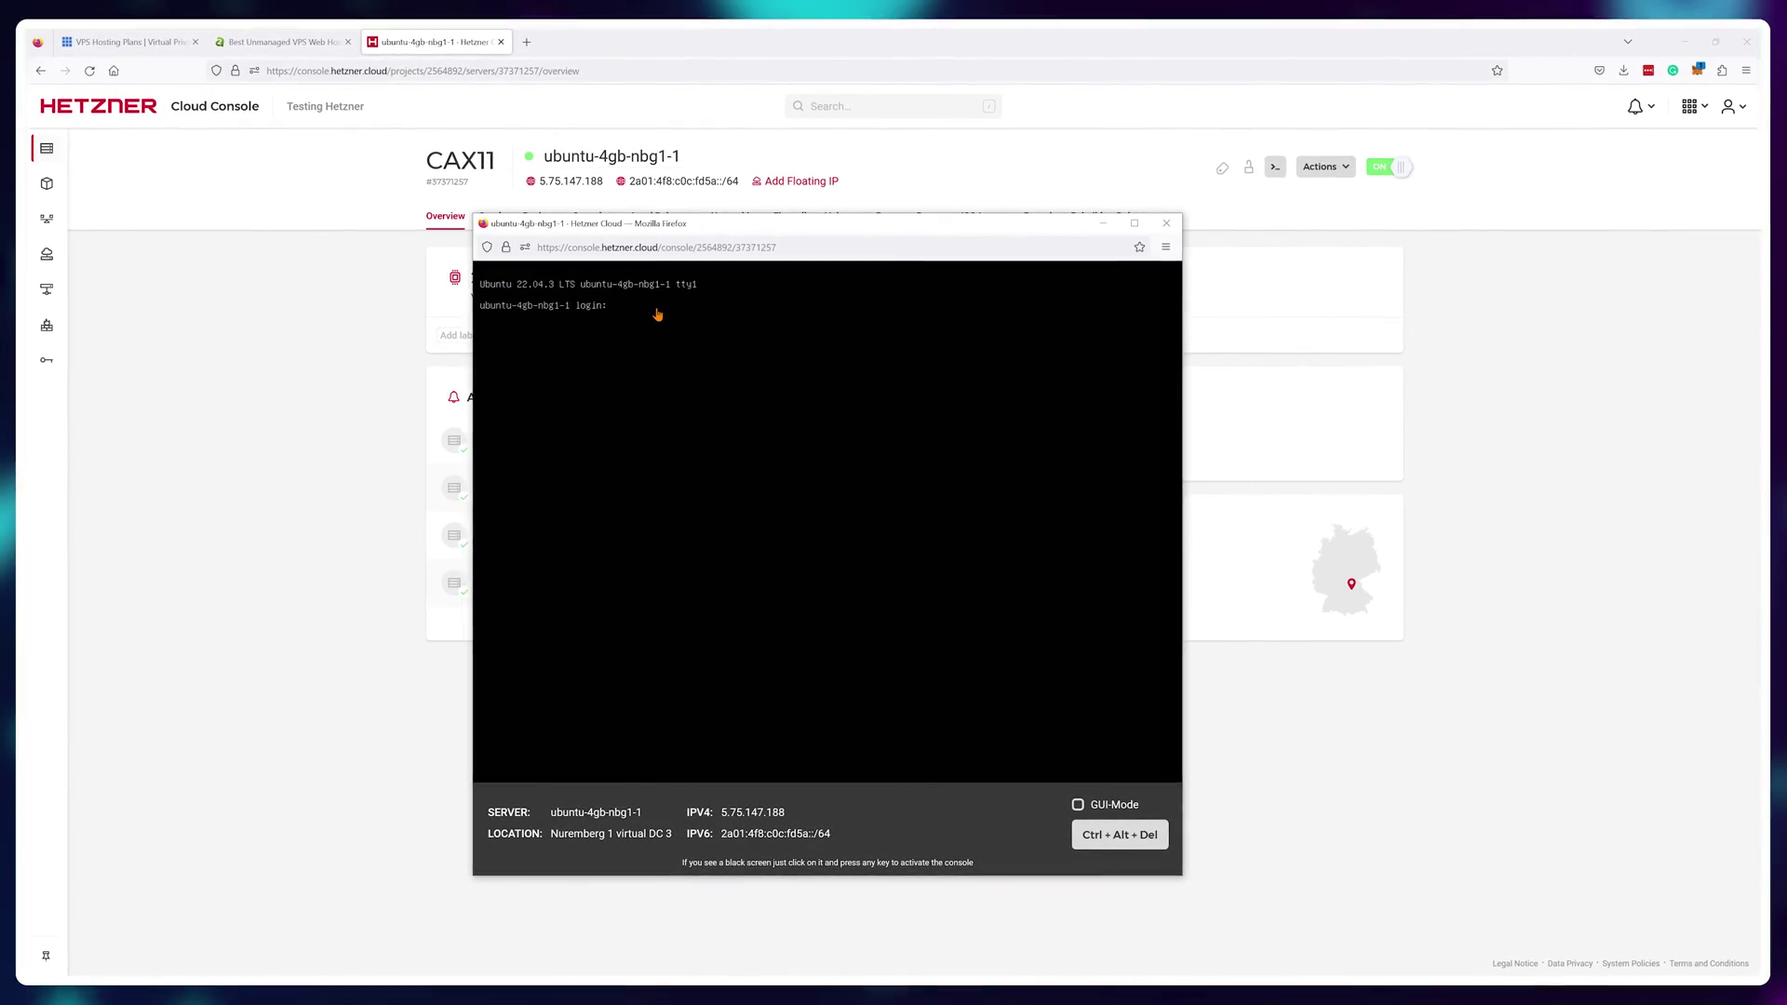
- Log in to the Hetzner web console as root with the server password
key("Return")
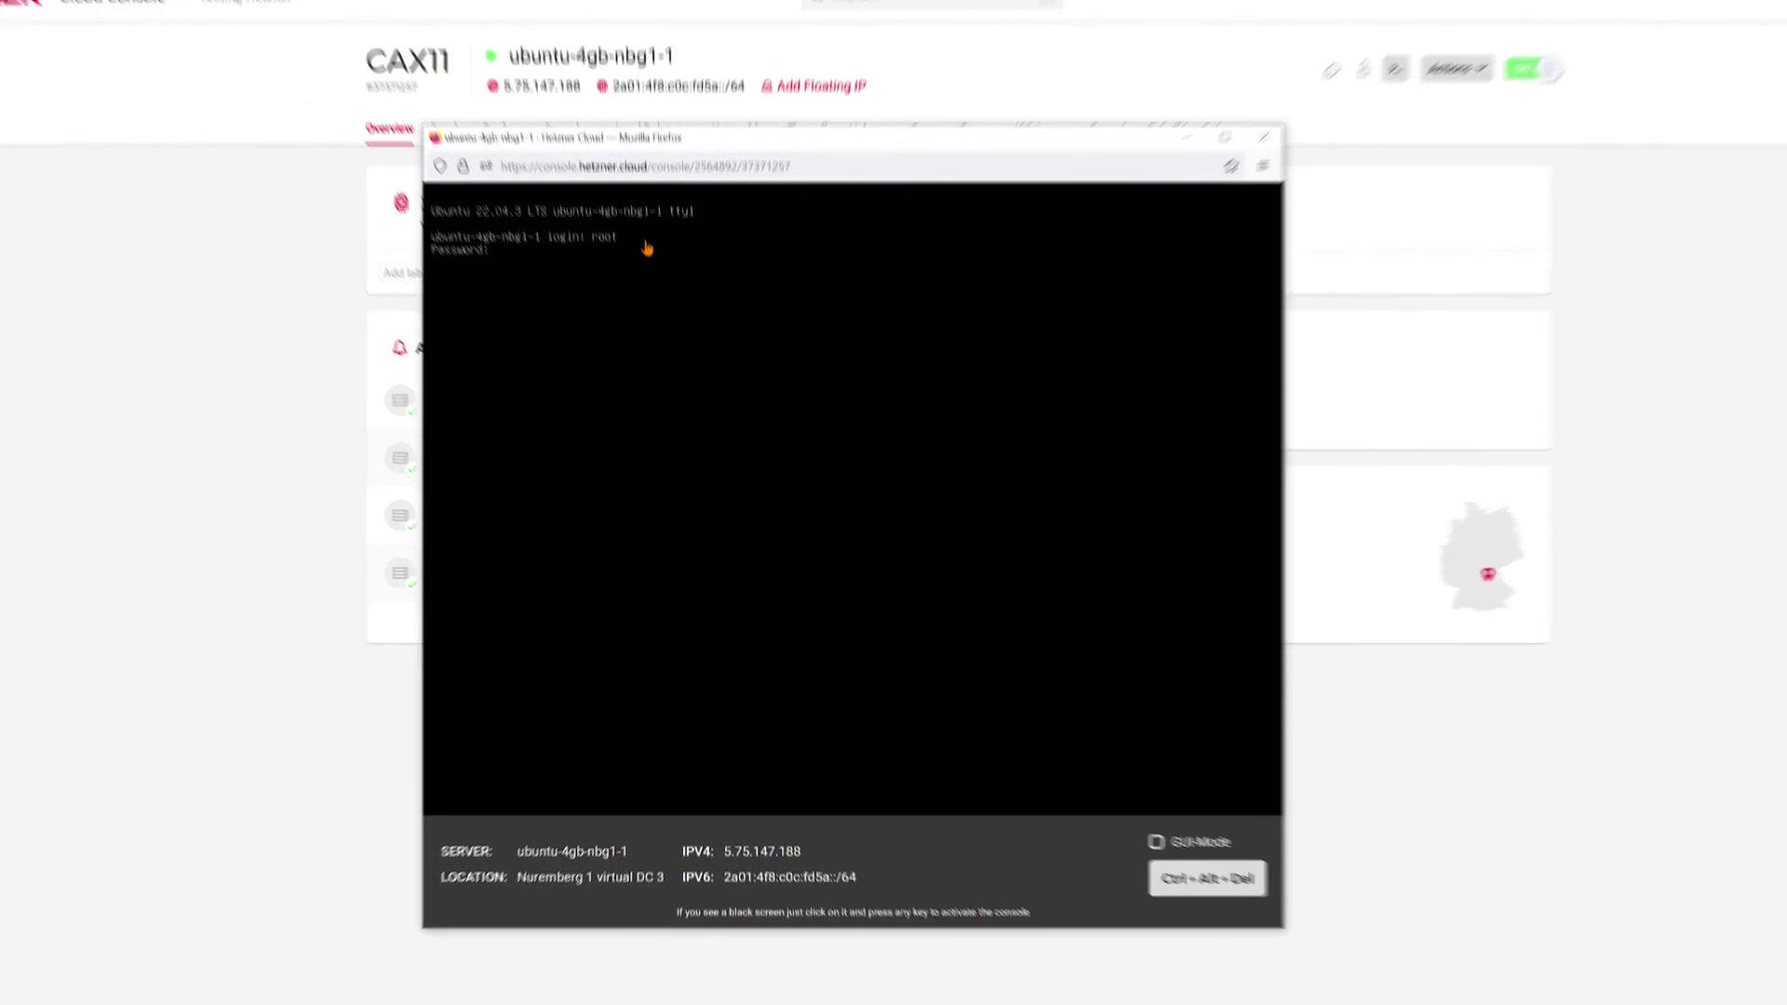
key("Return")
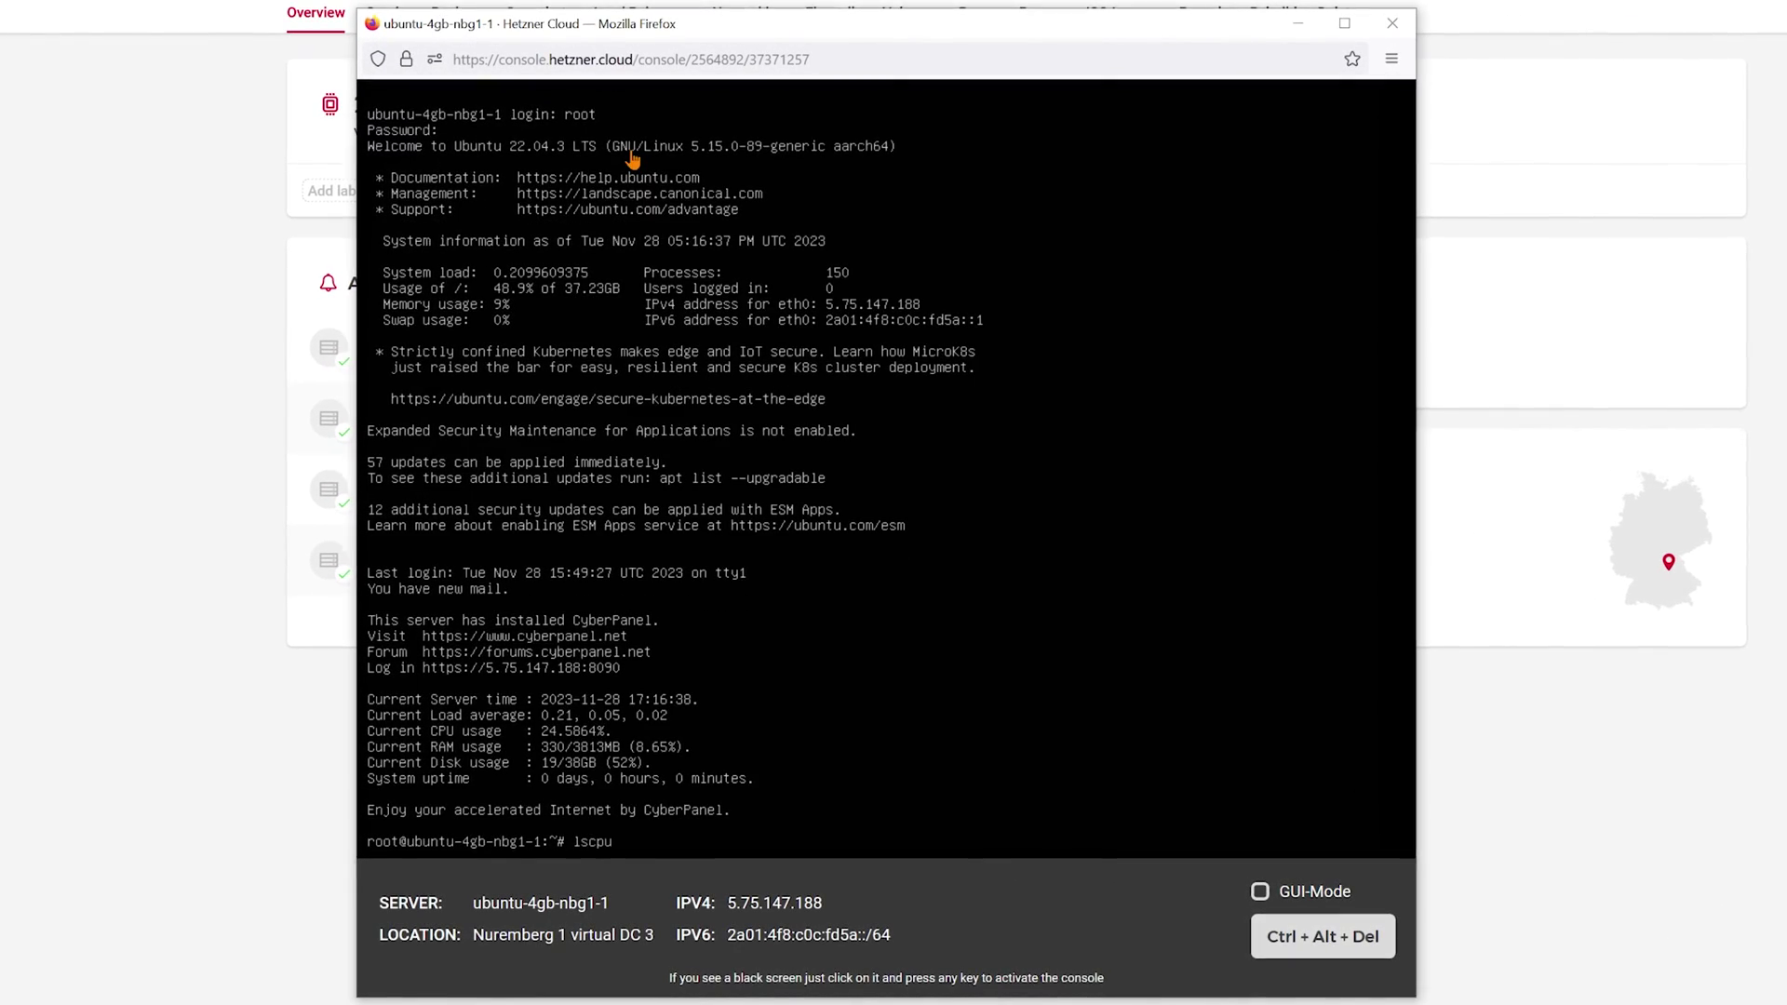
key("Return")
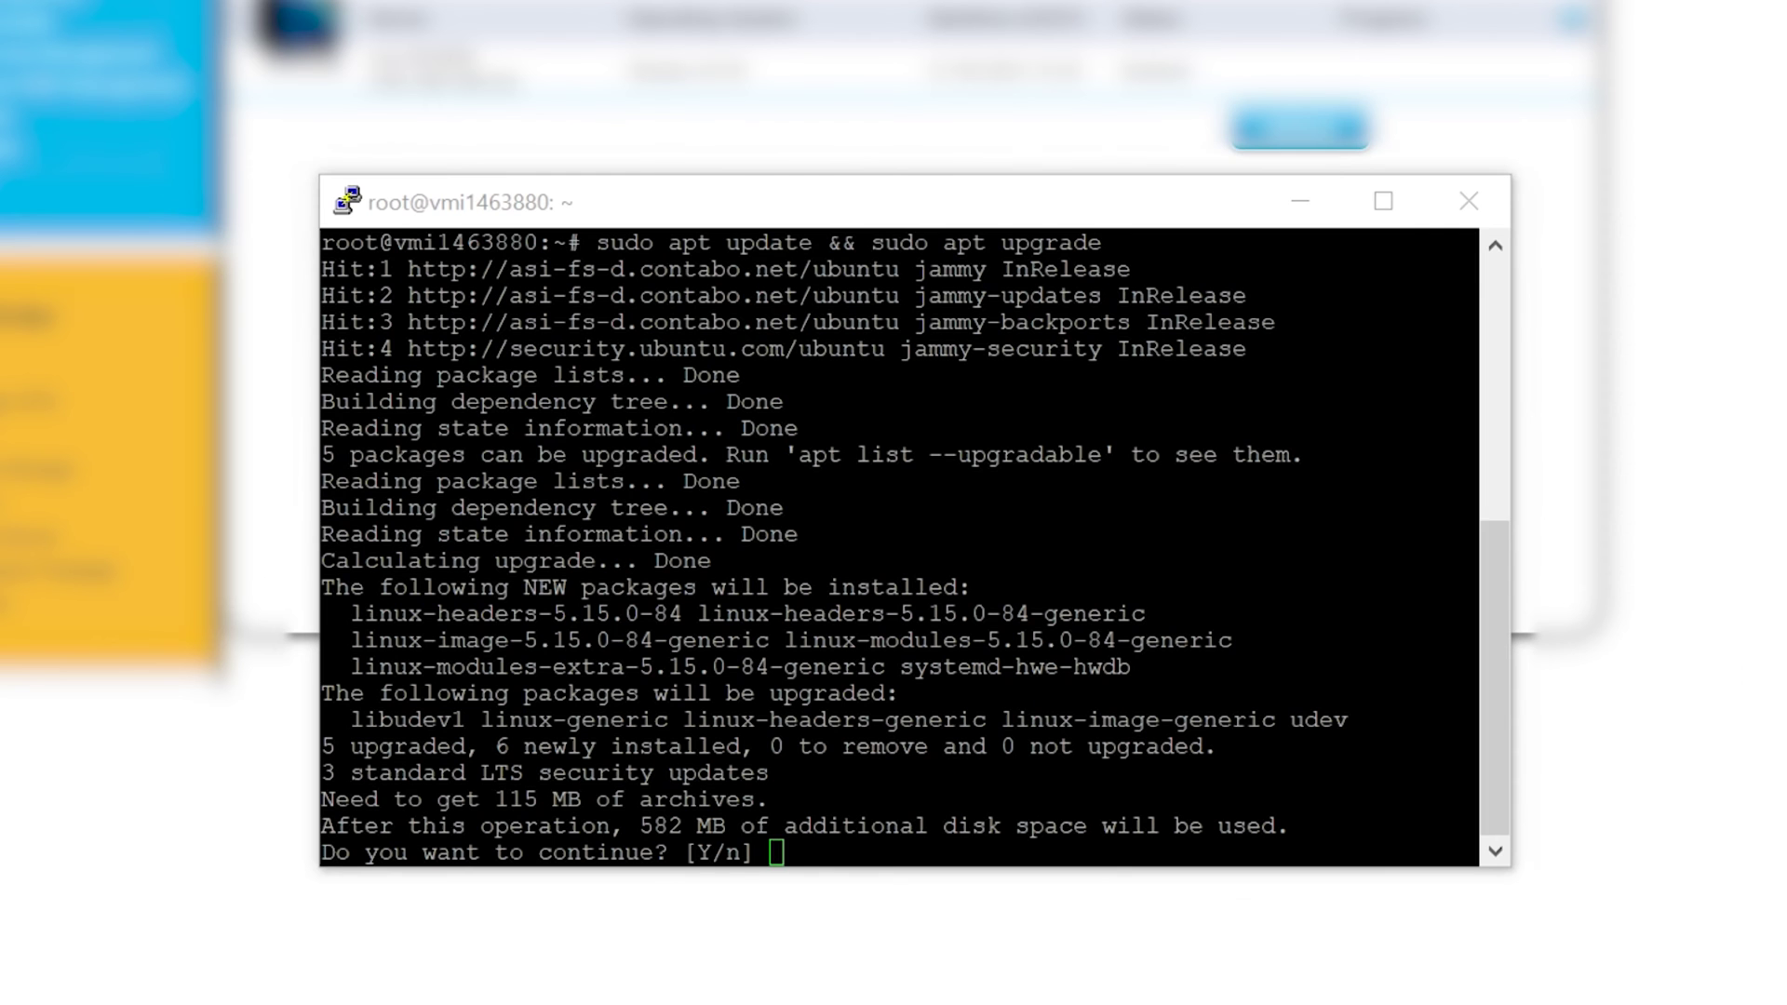
- Answer y to confirm the apt upgrade of the Contabo server's packages
type("y")
key("Return")
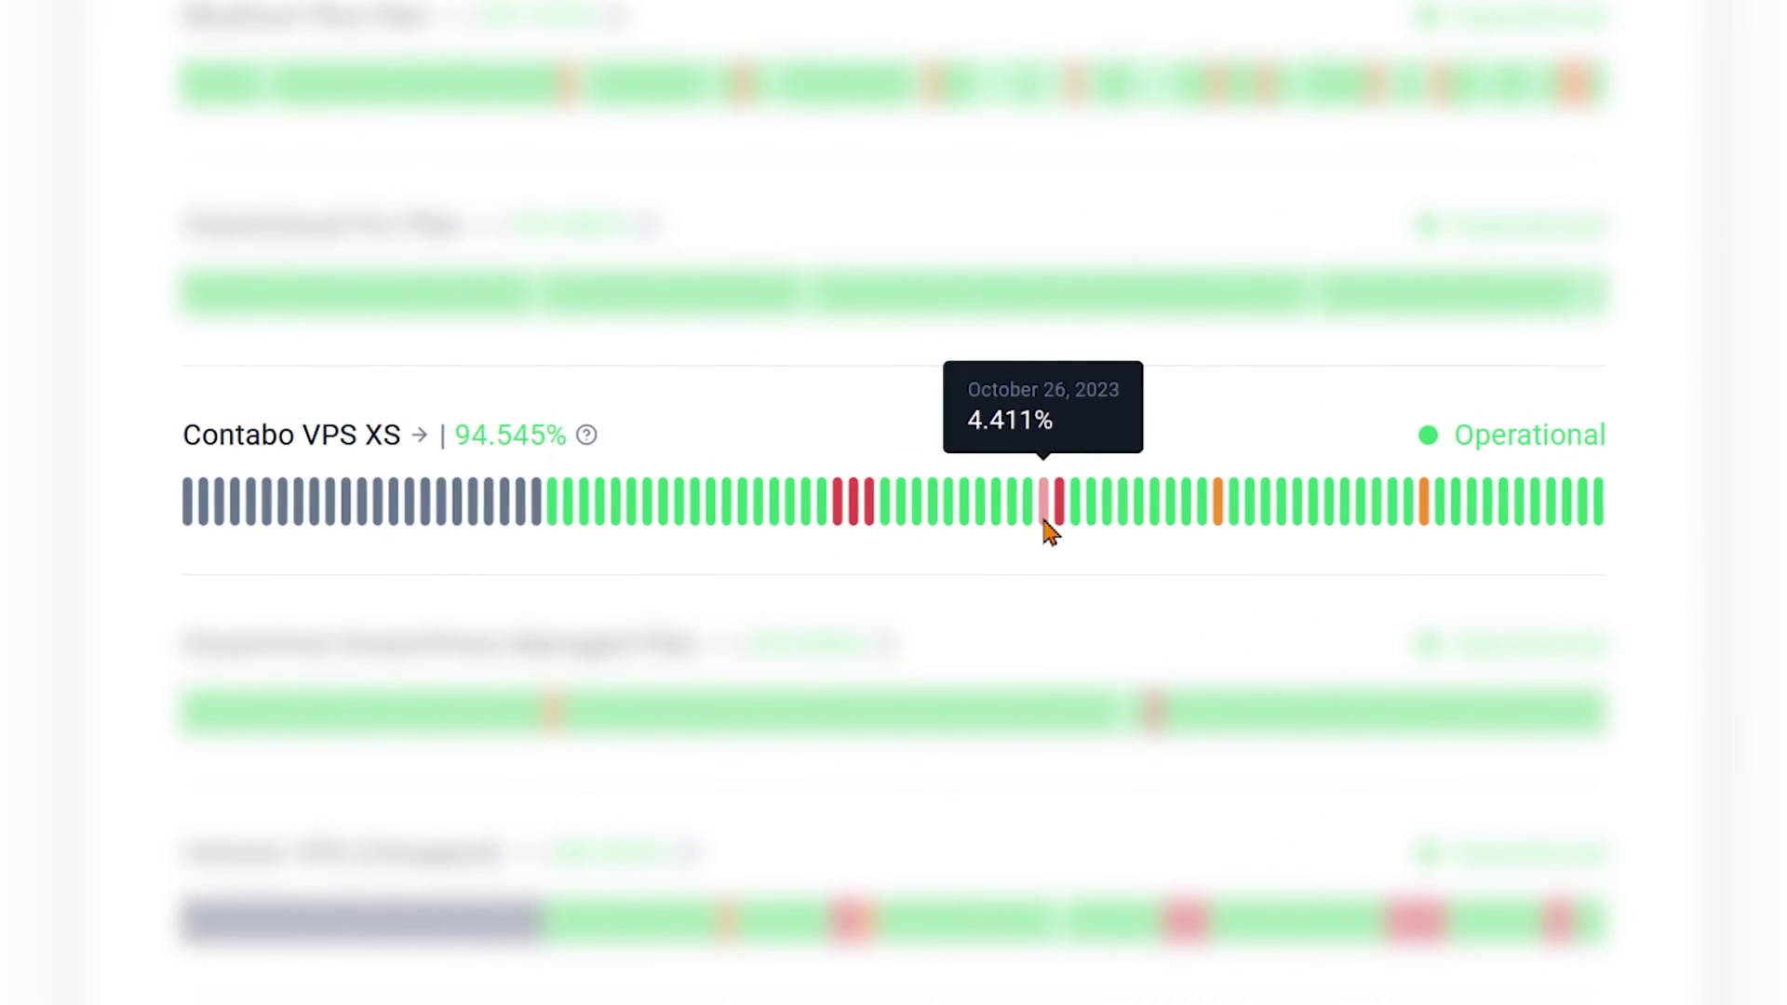
- Restart the VPS XS NVMe through Manage > Control > Restart
mouse_move(1060, 531)
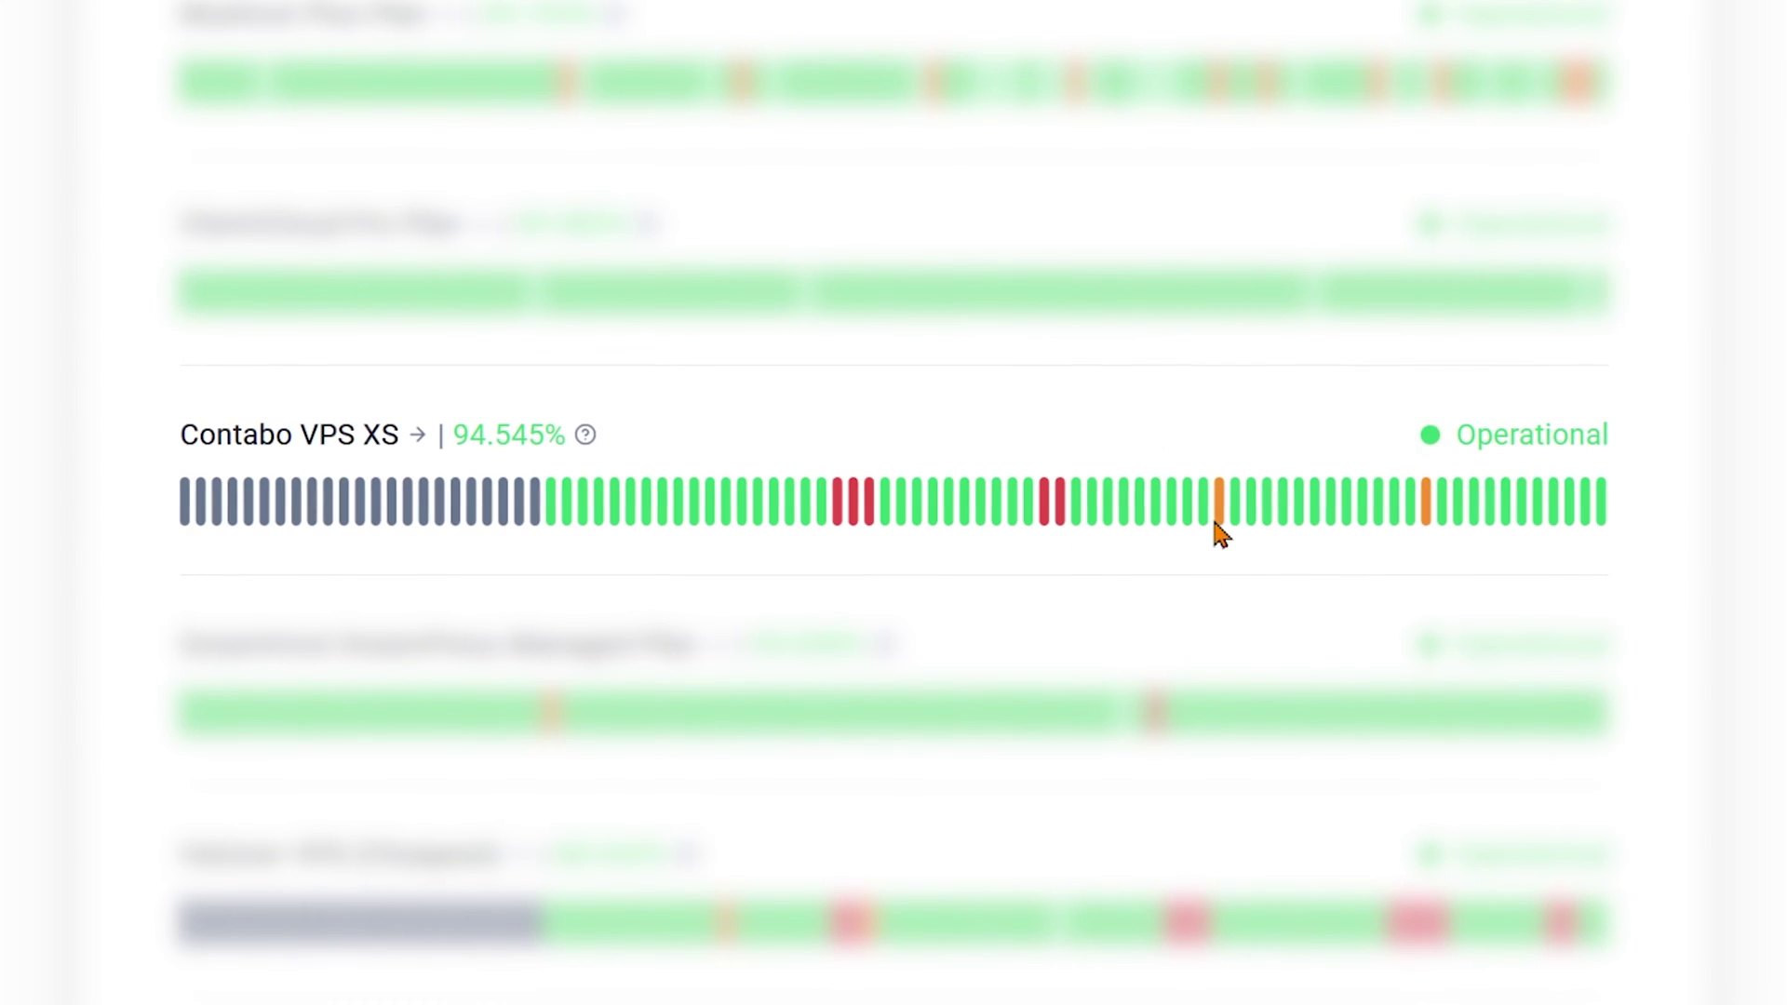
mouse_move(1430, 529)
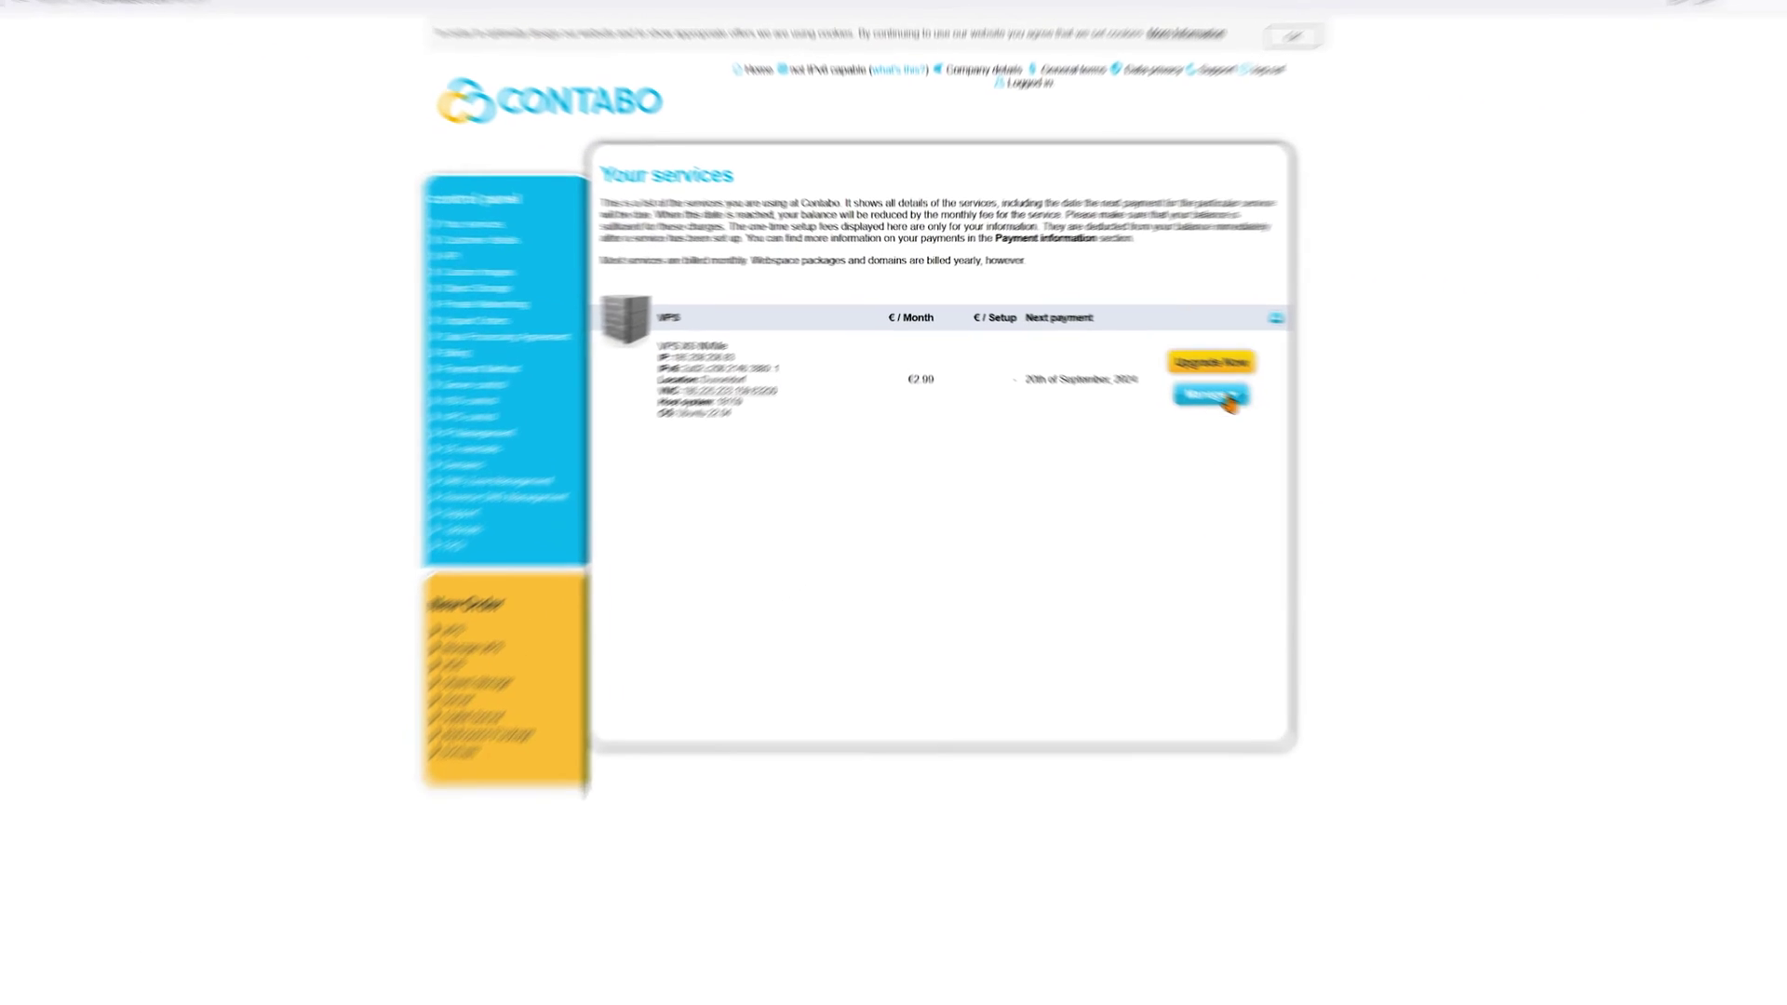
left_click(1133, 363)
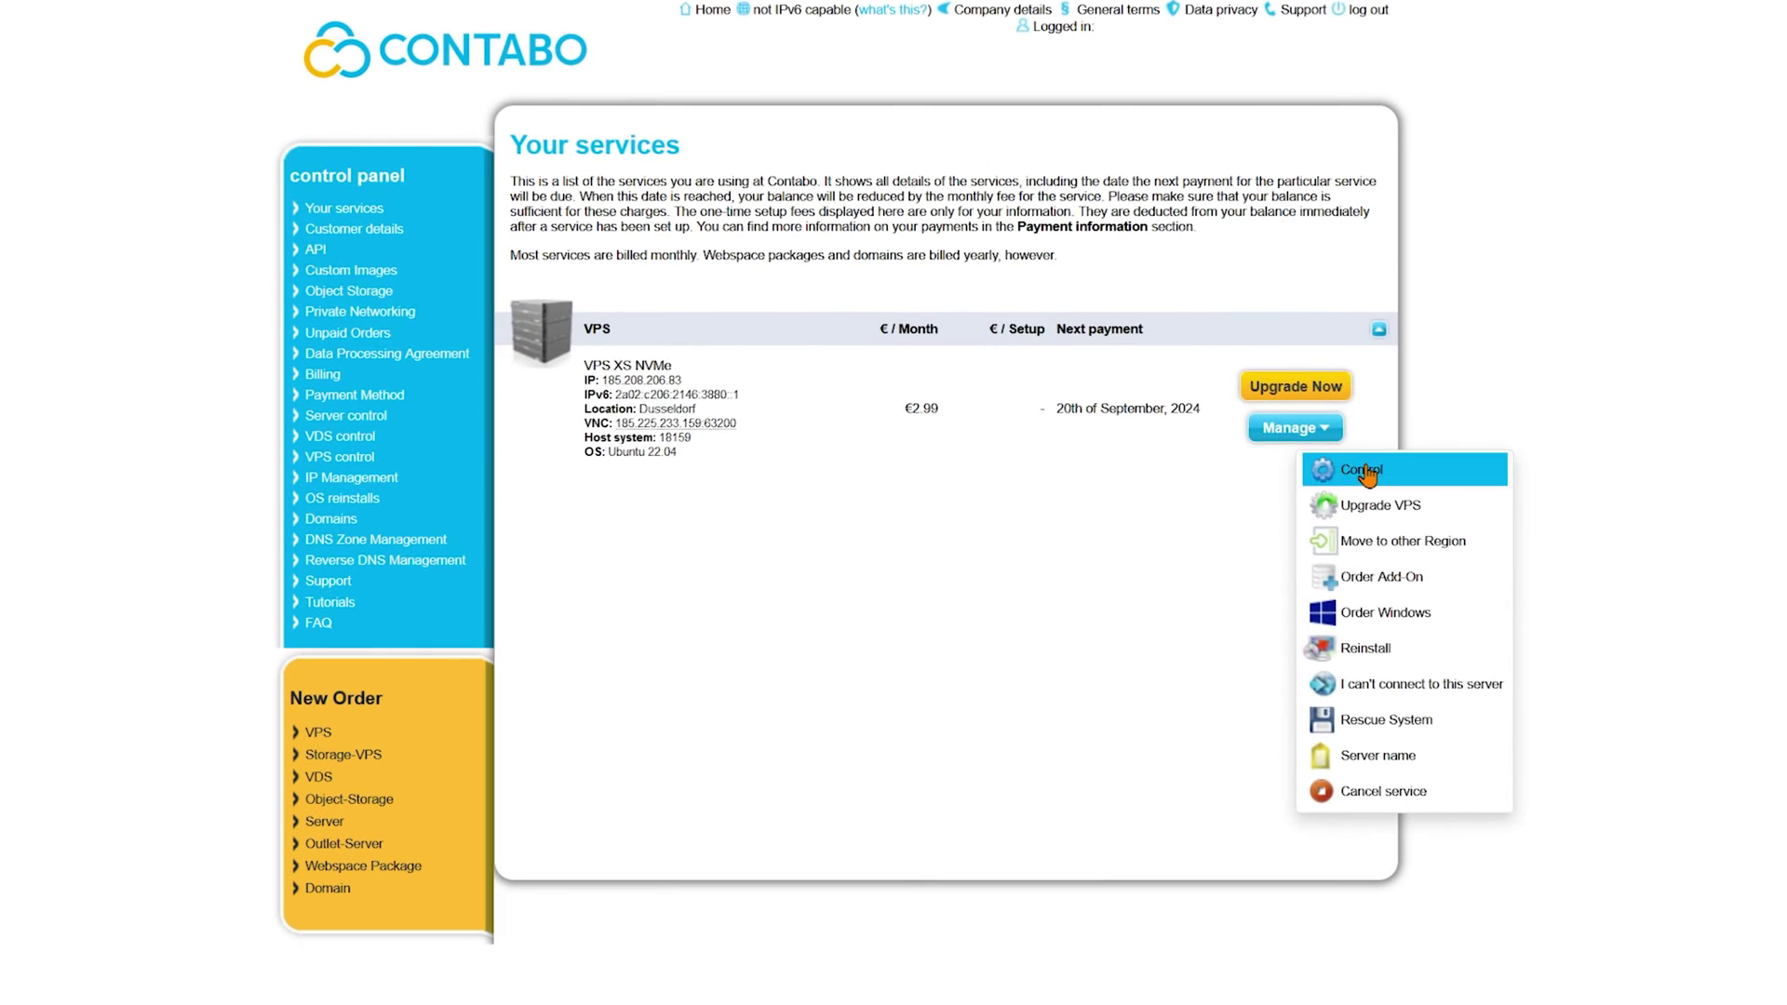
left_click(1361, 471)
left_click(850, 549)
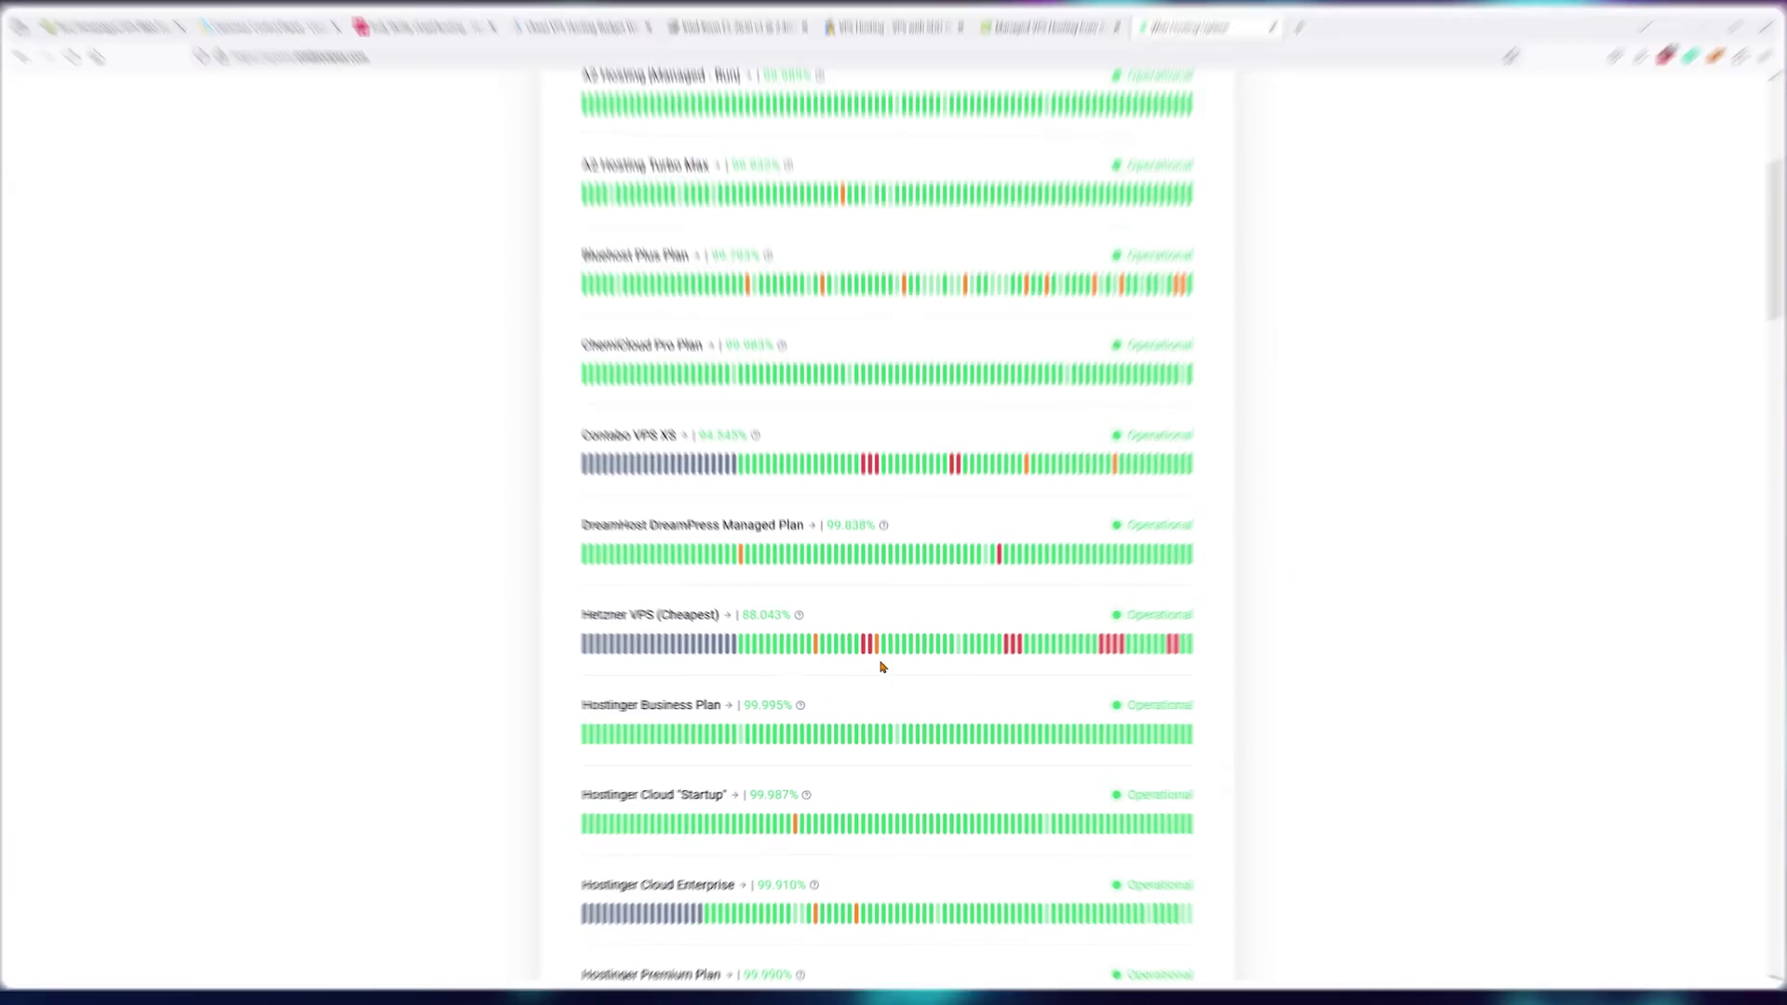
mouse_move(885, 622)
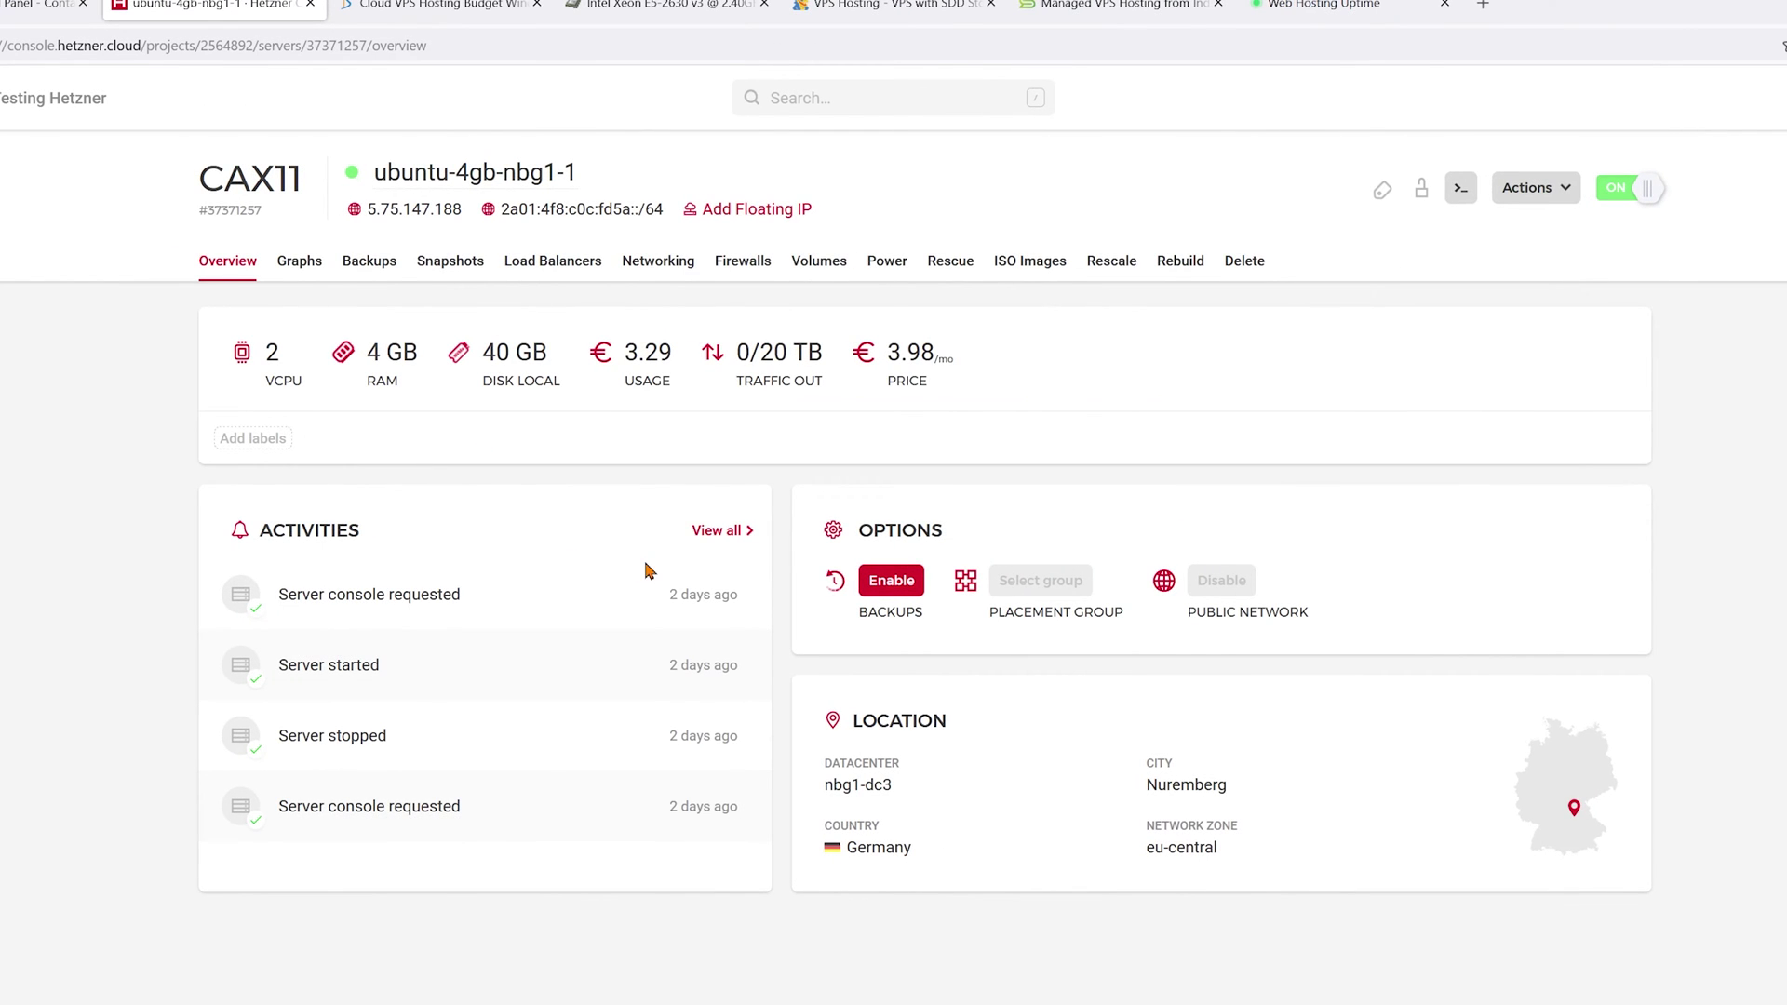
- Open and close the server's web console, then view its Graphs, Backups and Snapshots pages
left_click(1489, 503)
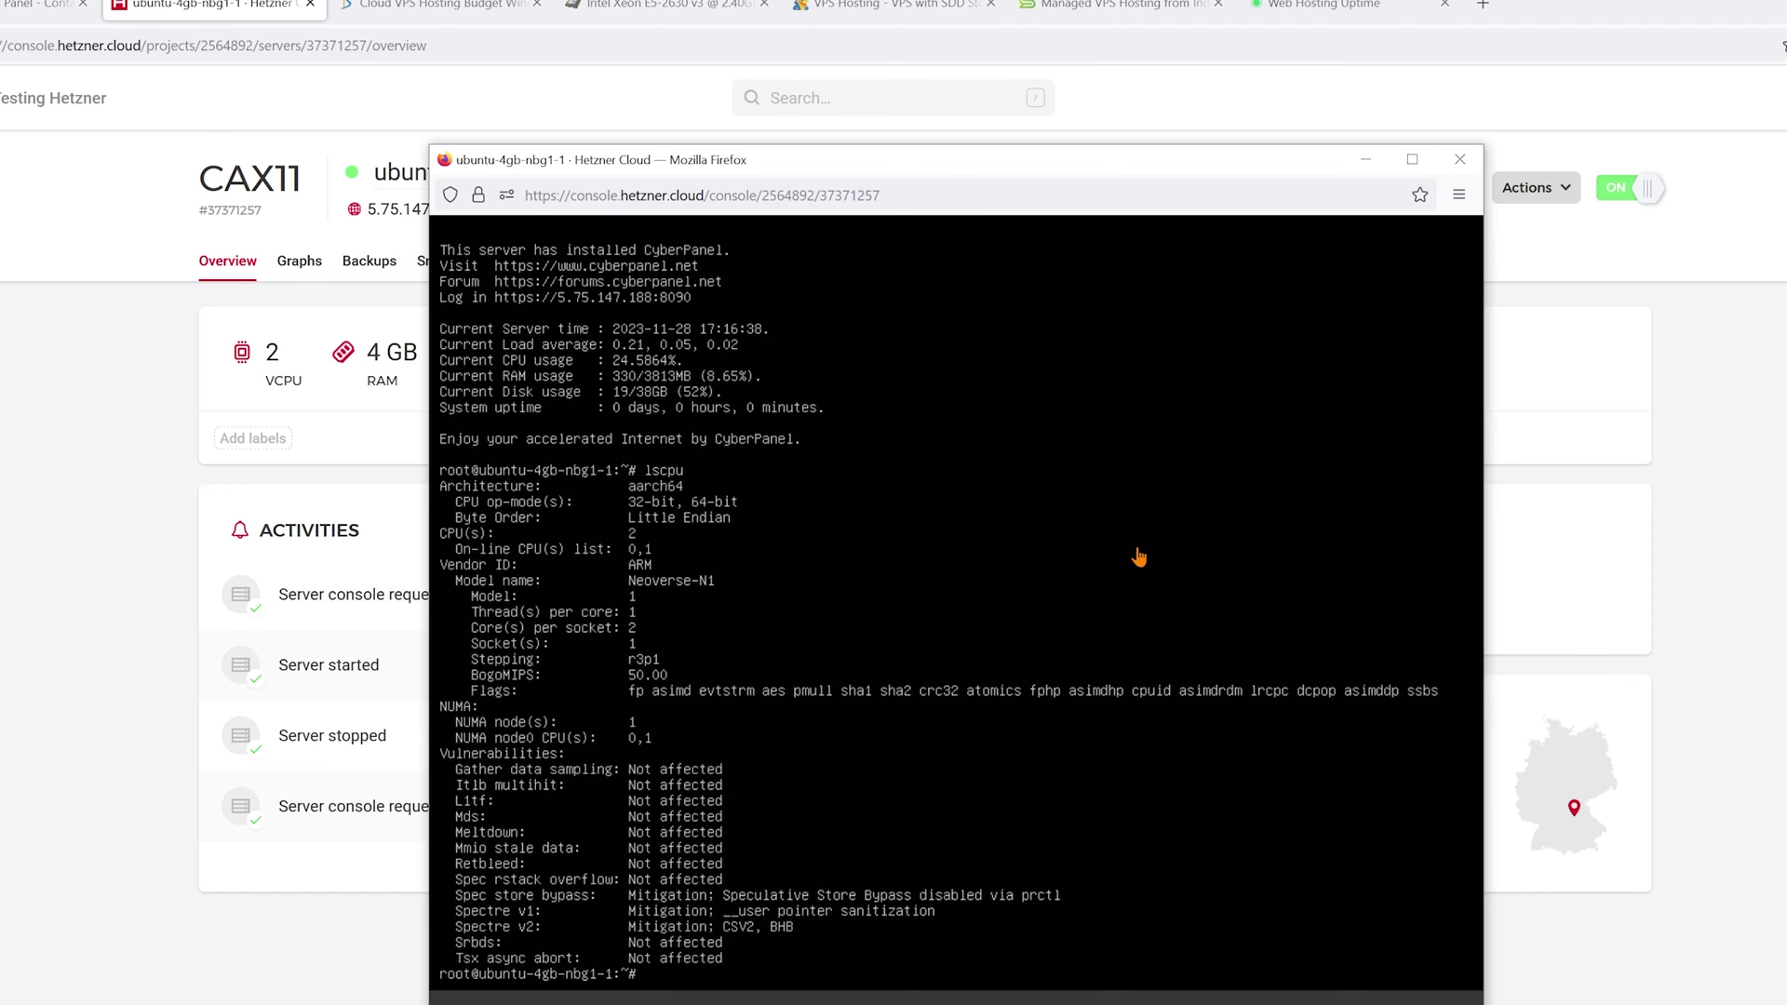
left_click(1460, 159)
left_click(299, 260)
left_click(369, 261)
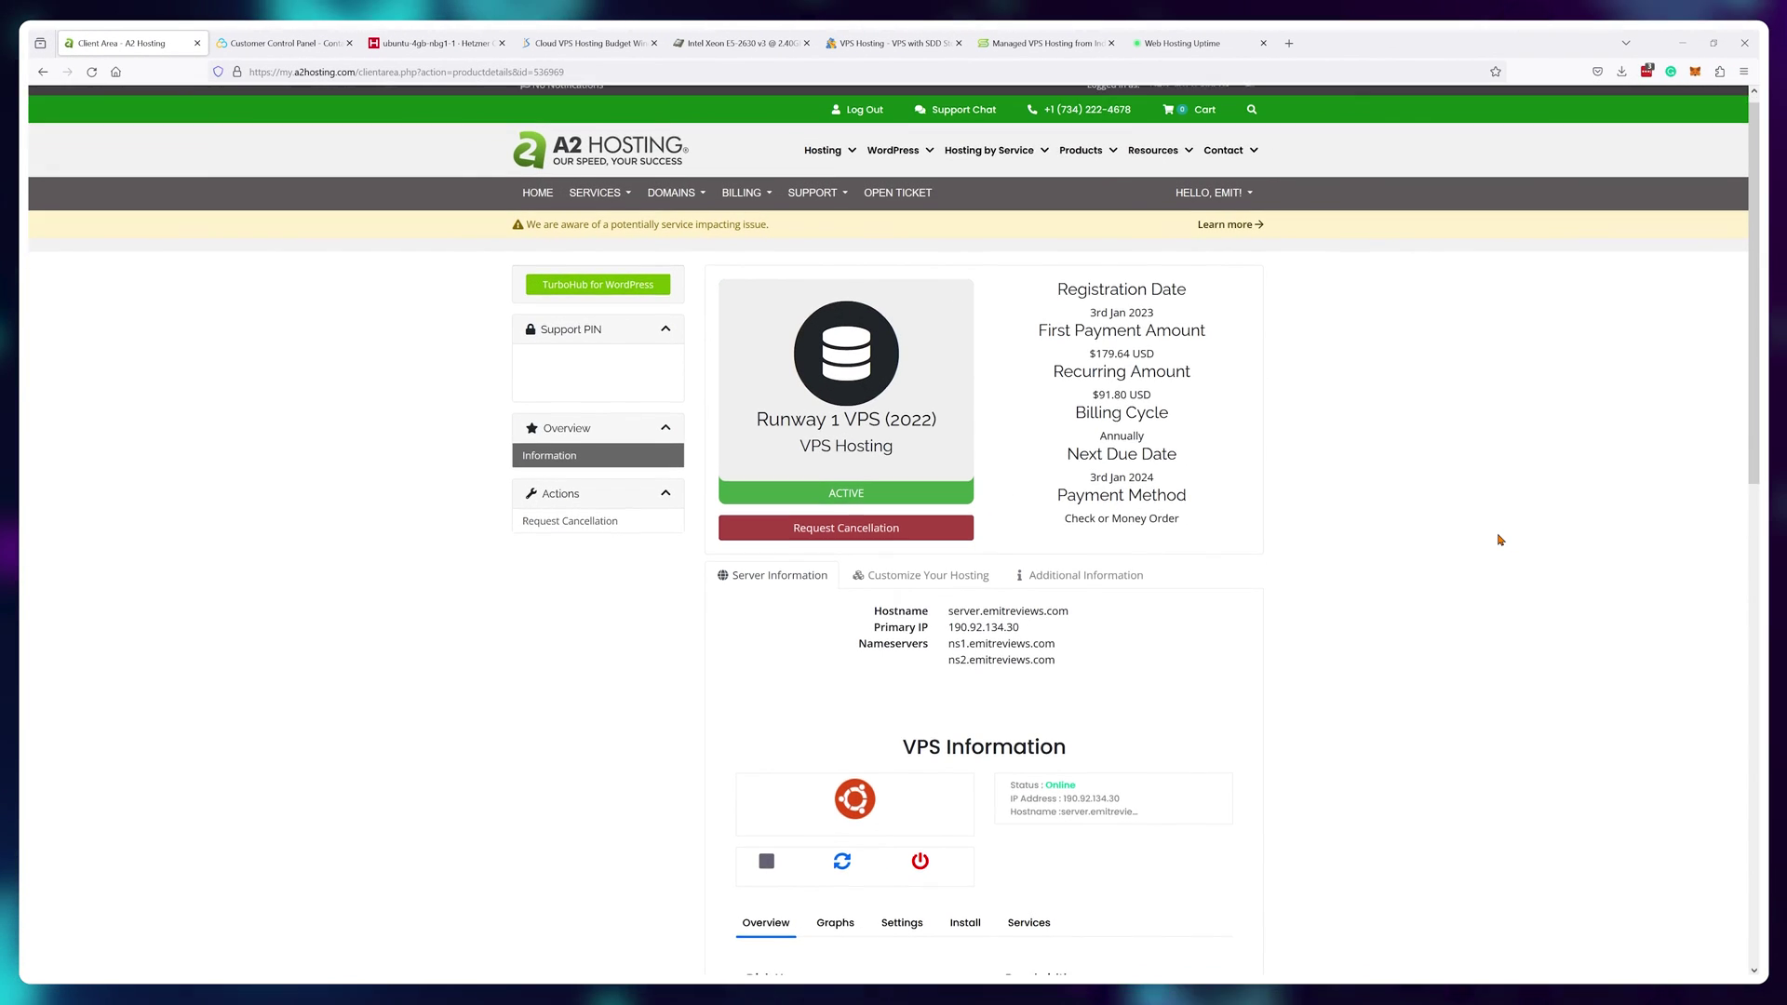
- Scroll the Runway 1 VPS product details to the VPS Information section
scroll(1499, 537, "down", 4)
scroll(1499, 539, "down", 3)
scroll(1499, 539, "up", 1)
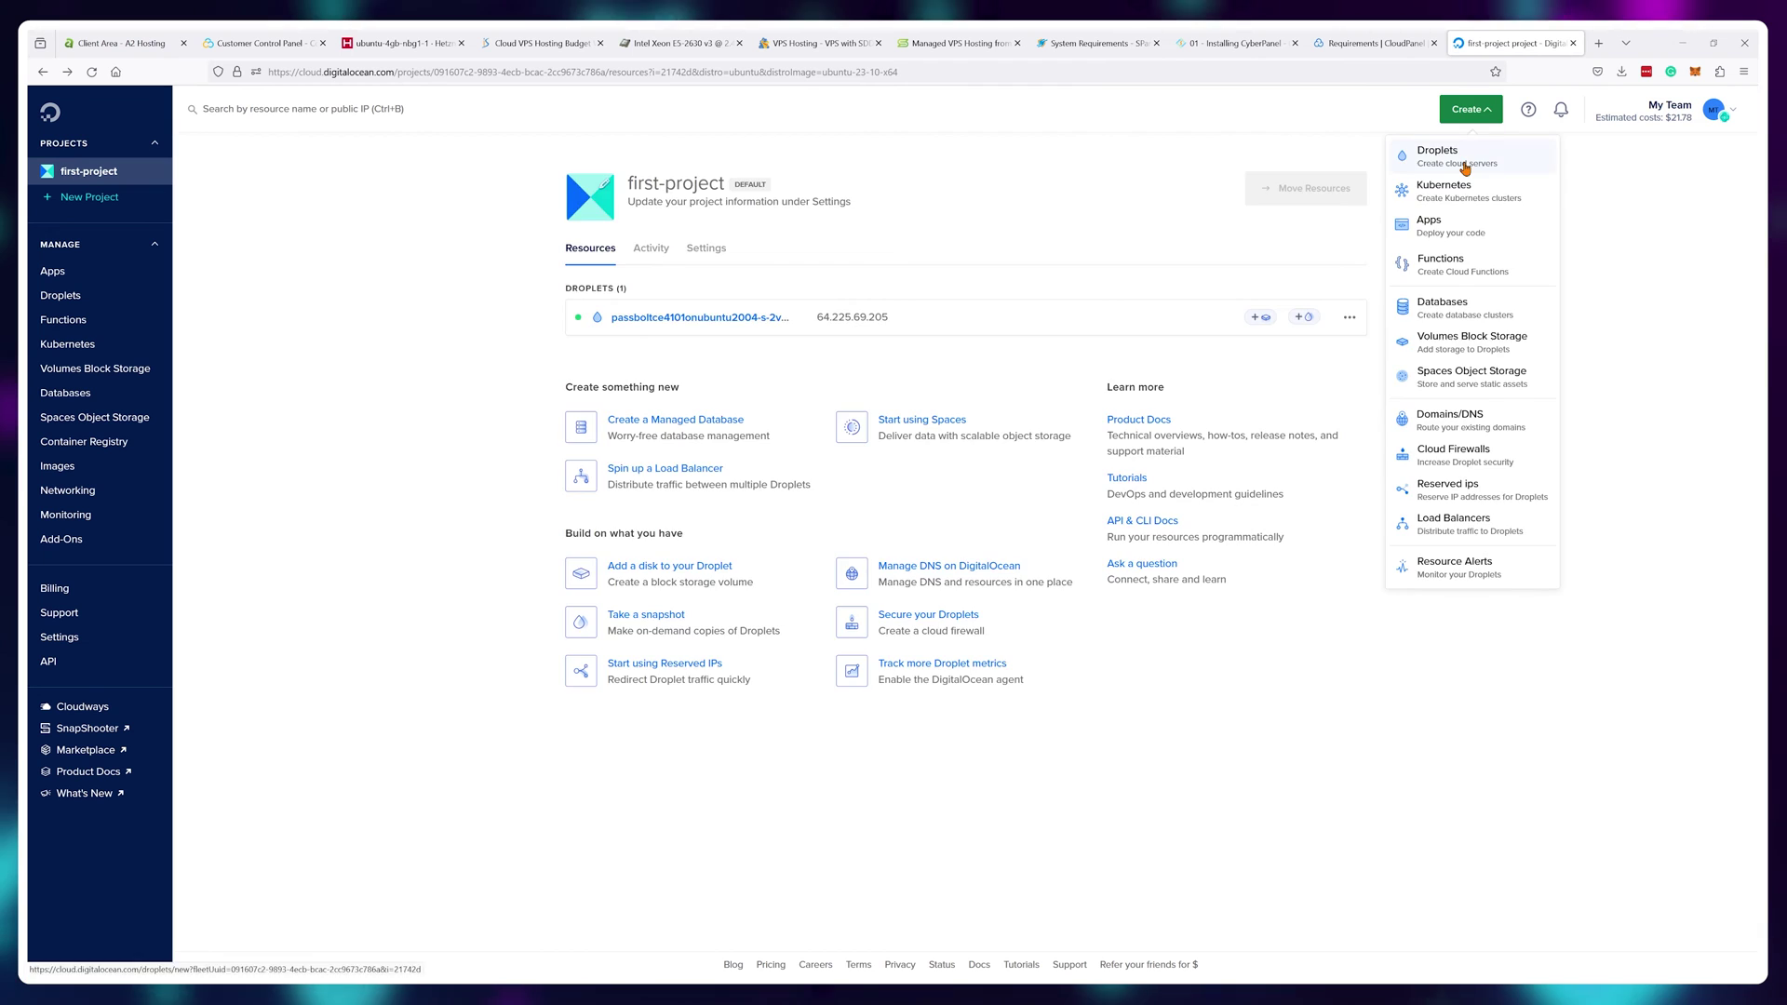
- Start a new DigitalOcean Droplet, trying Fedora and Debian before picking Rocky Linux 9 x64
left_click(1464, 167)
scroll(1489, 324, "down", 3)
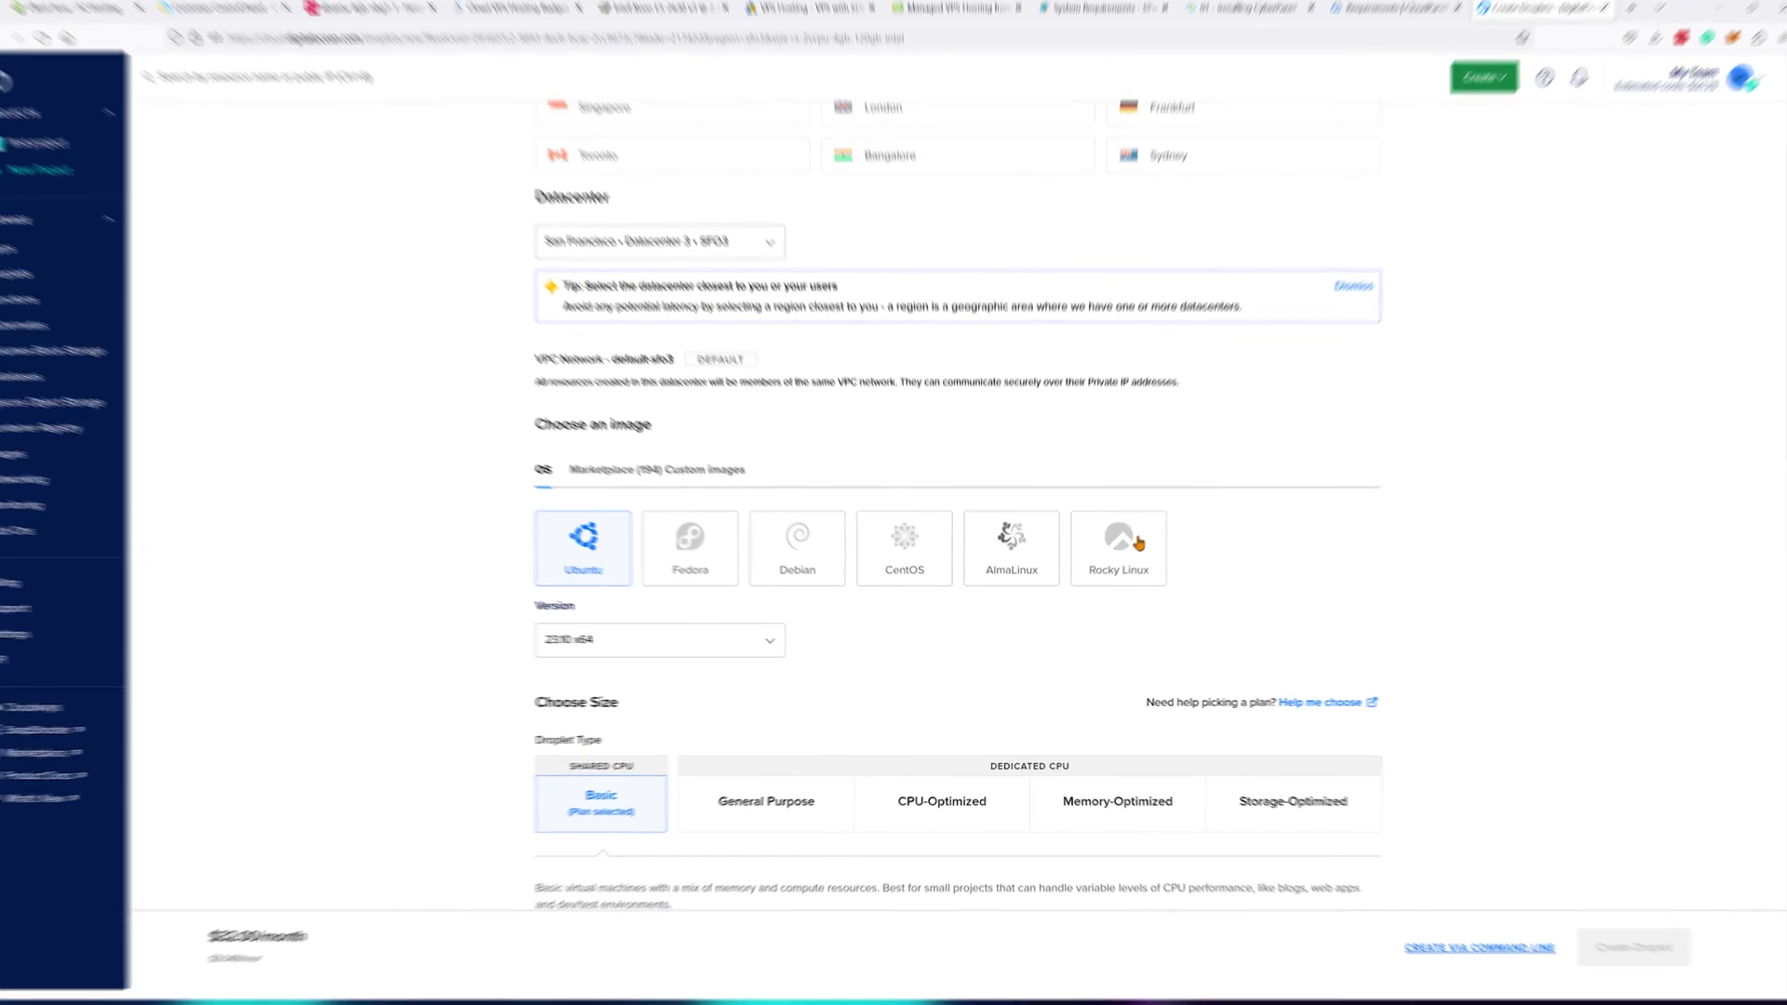
left_click(706, 553)
left_click(808, 558)
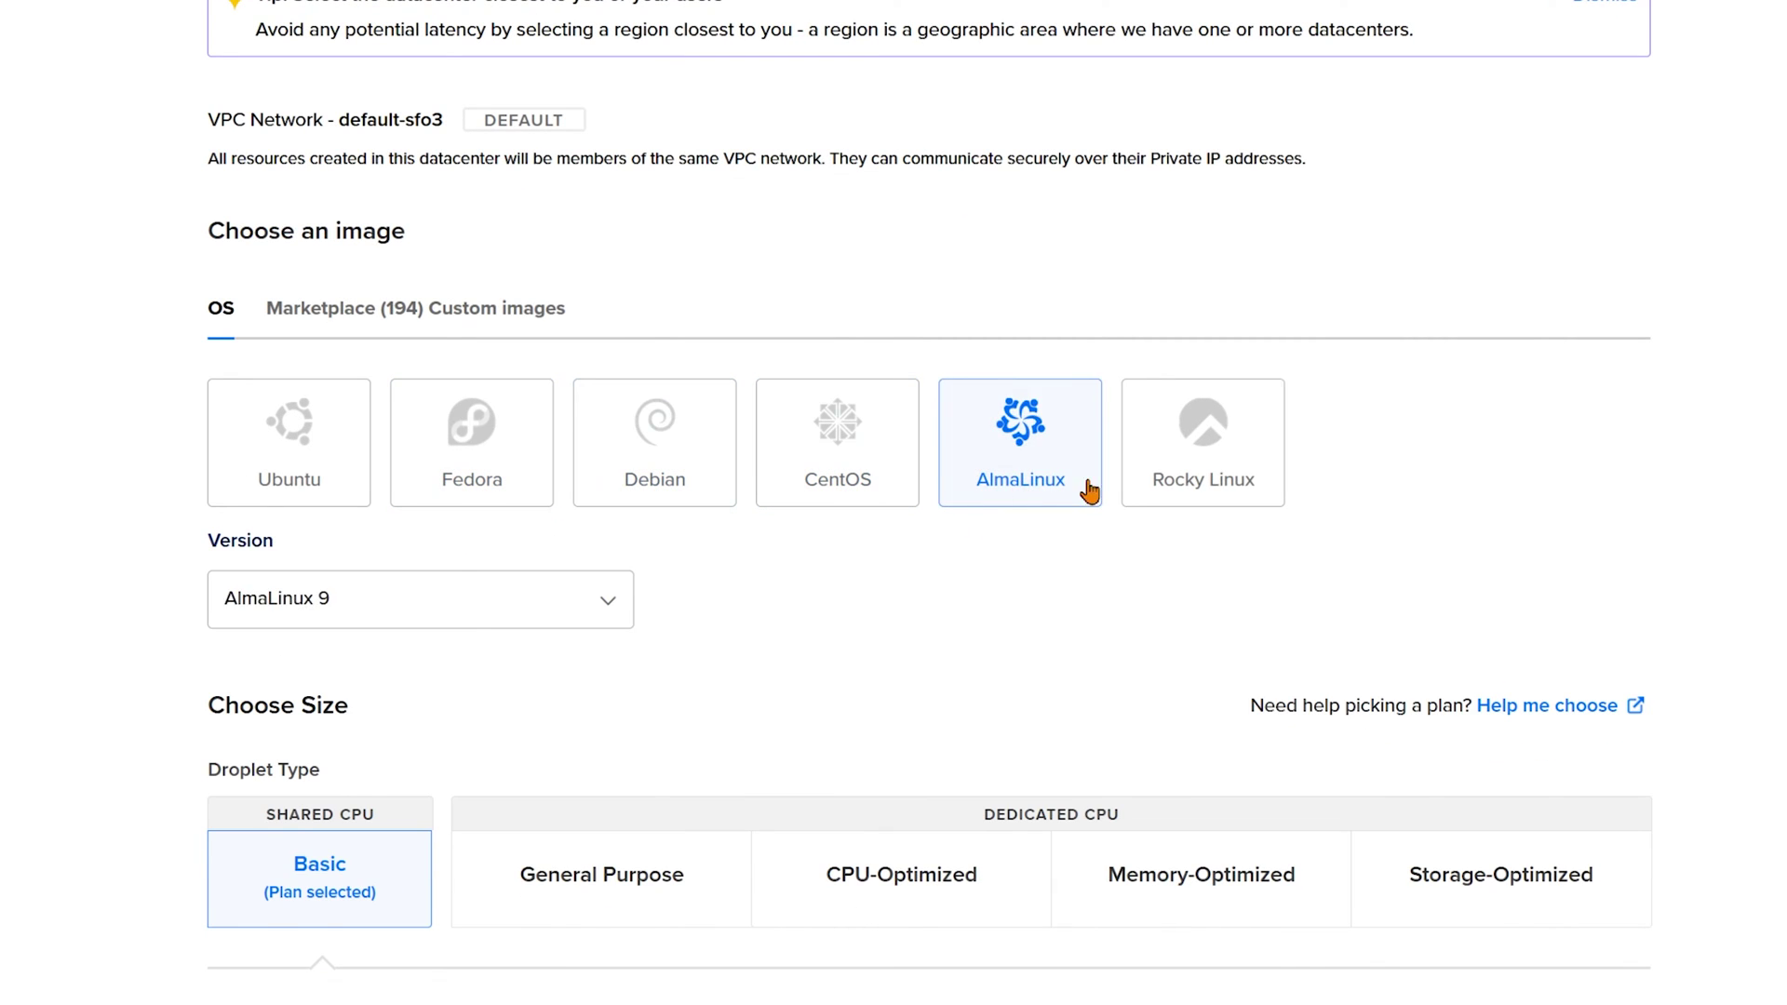
left_click(1200, 447)
left_click(614, 644)
left_click(578, 714)
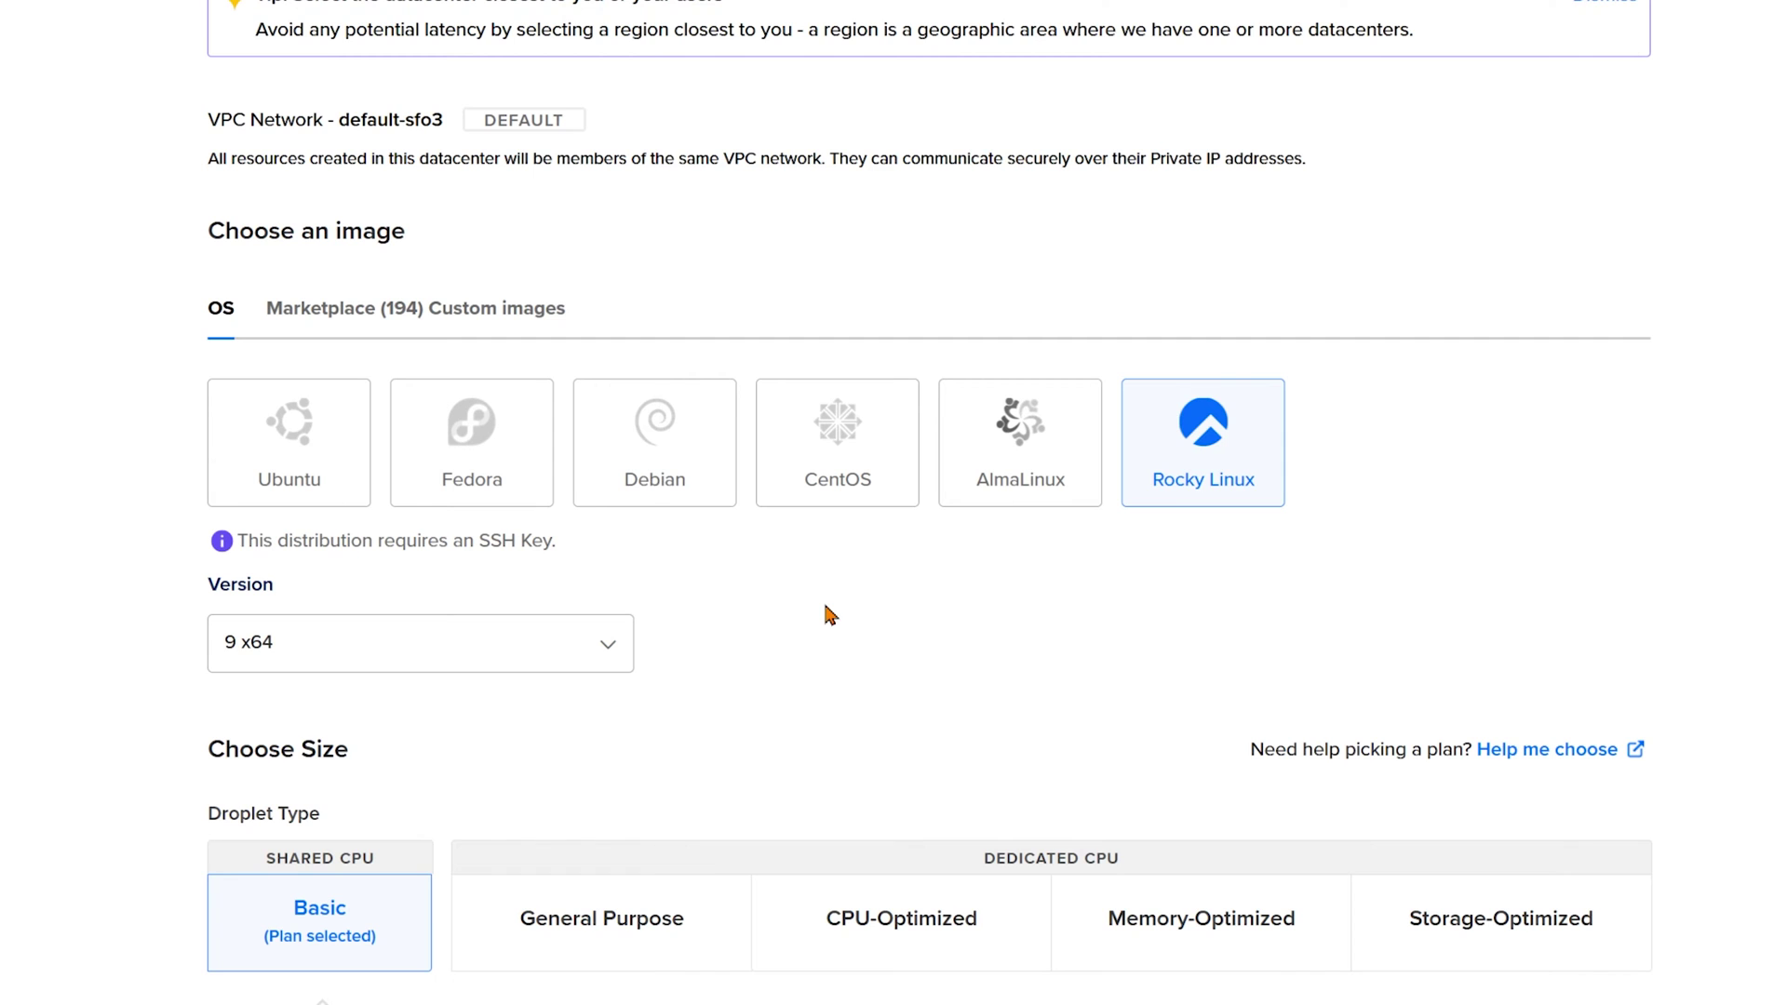
scroll(830, 616, "down", 6)
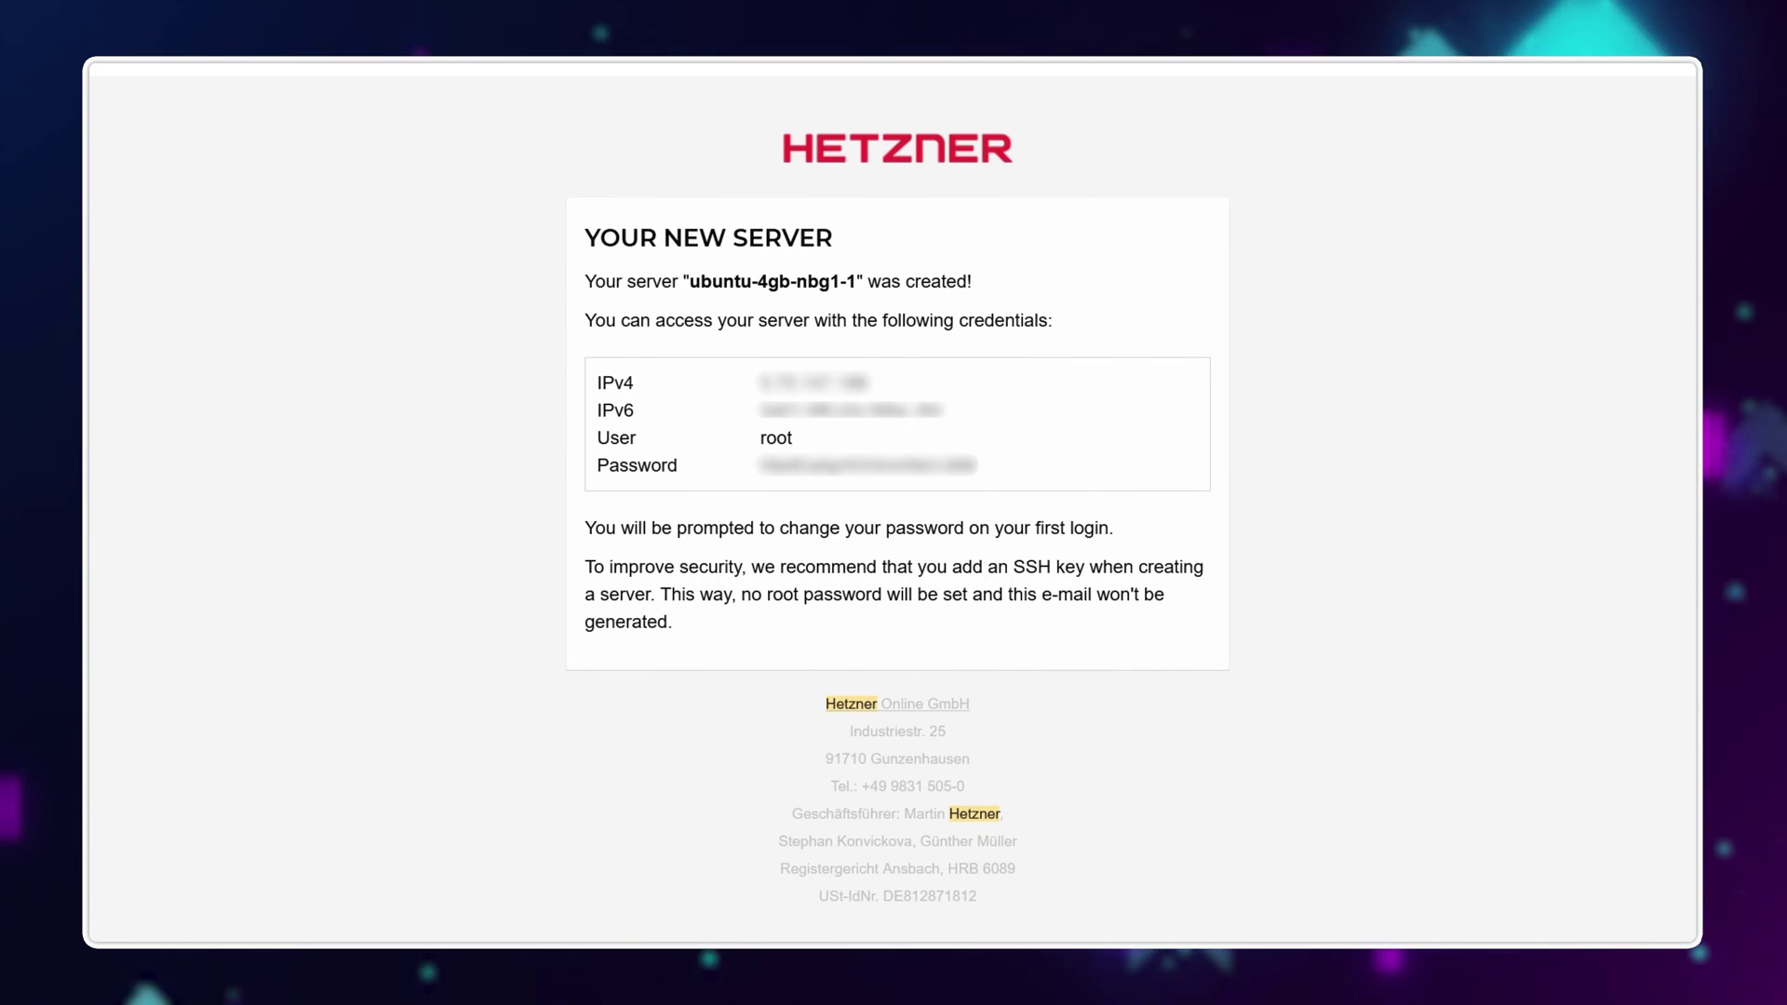
- Copy the CAX11 server's IPv4 address and open an SSH session to it in PuTTY
left_click(569, 181)
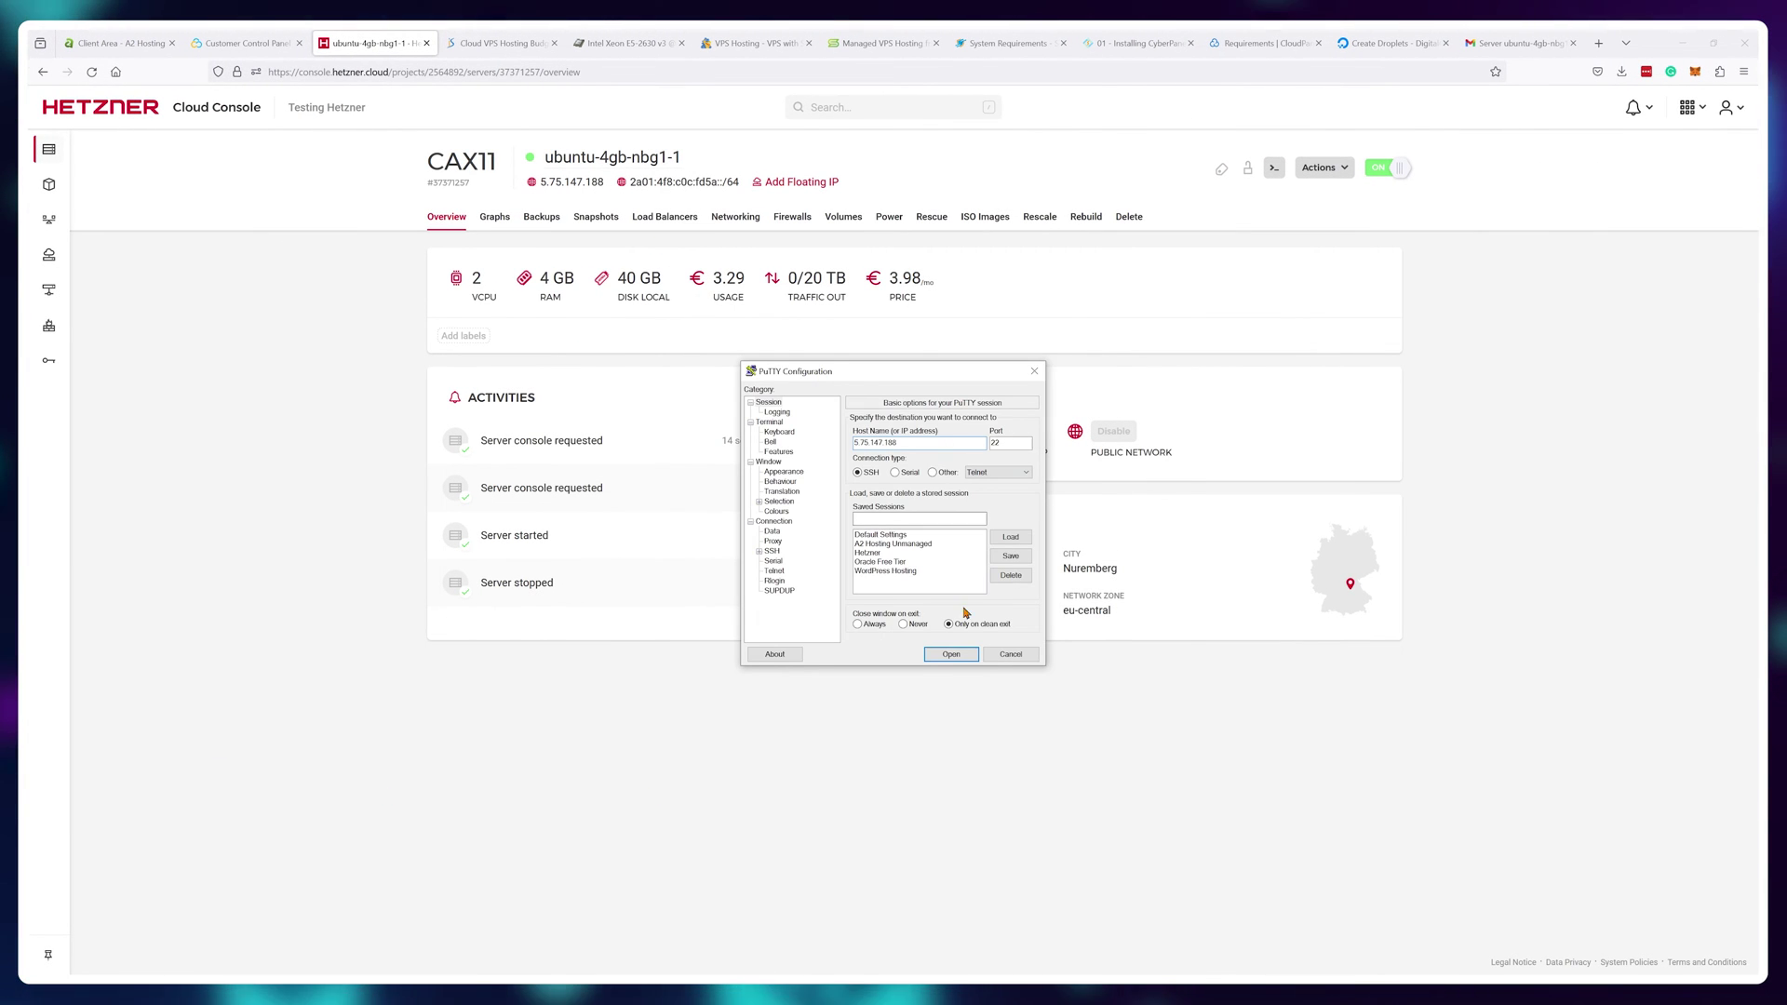
left_click(949, 650)
left_click_drag(350, 82, 984, 495)
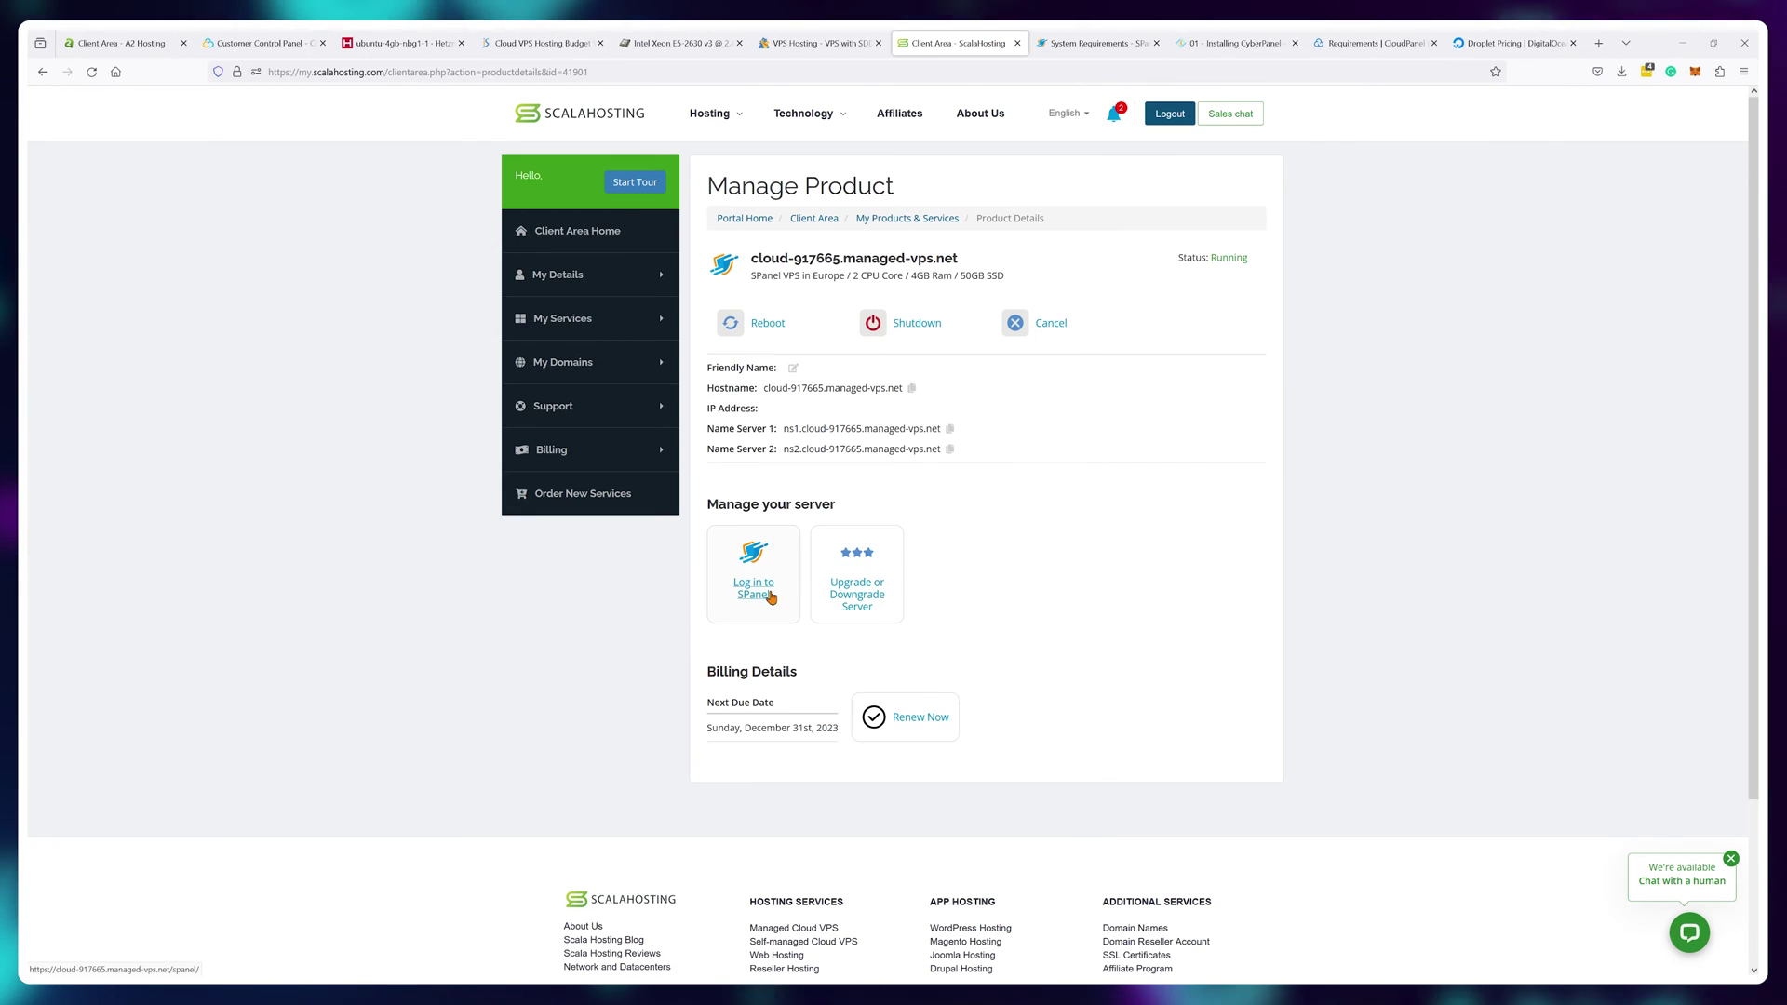
- Log in to SPanel and enter the scalahosting.emitreviews.com account dashboard
left_click(771, 596)
left_click(908, 611)
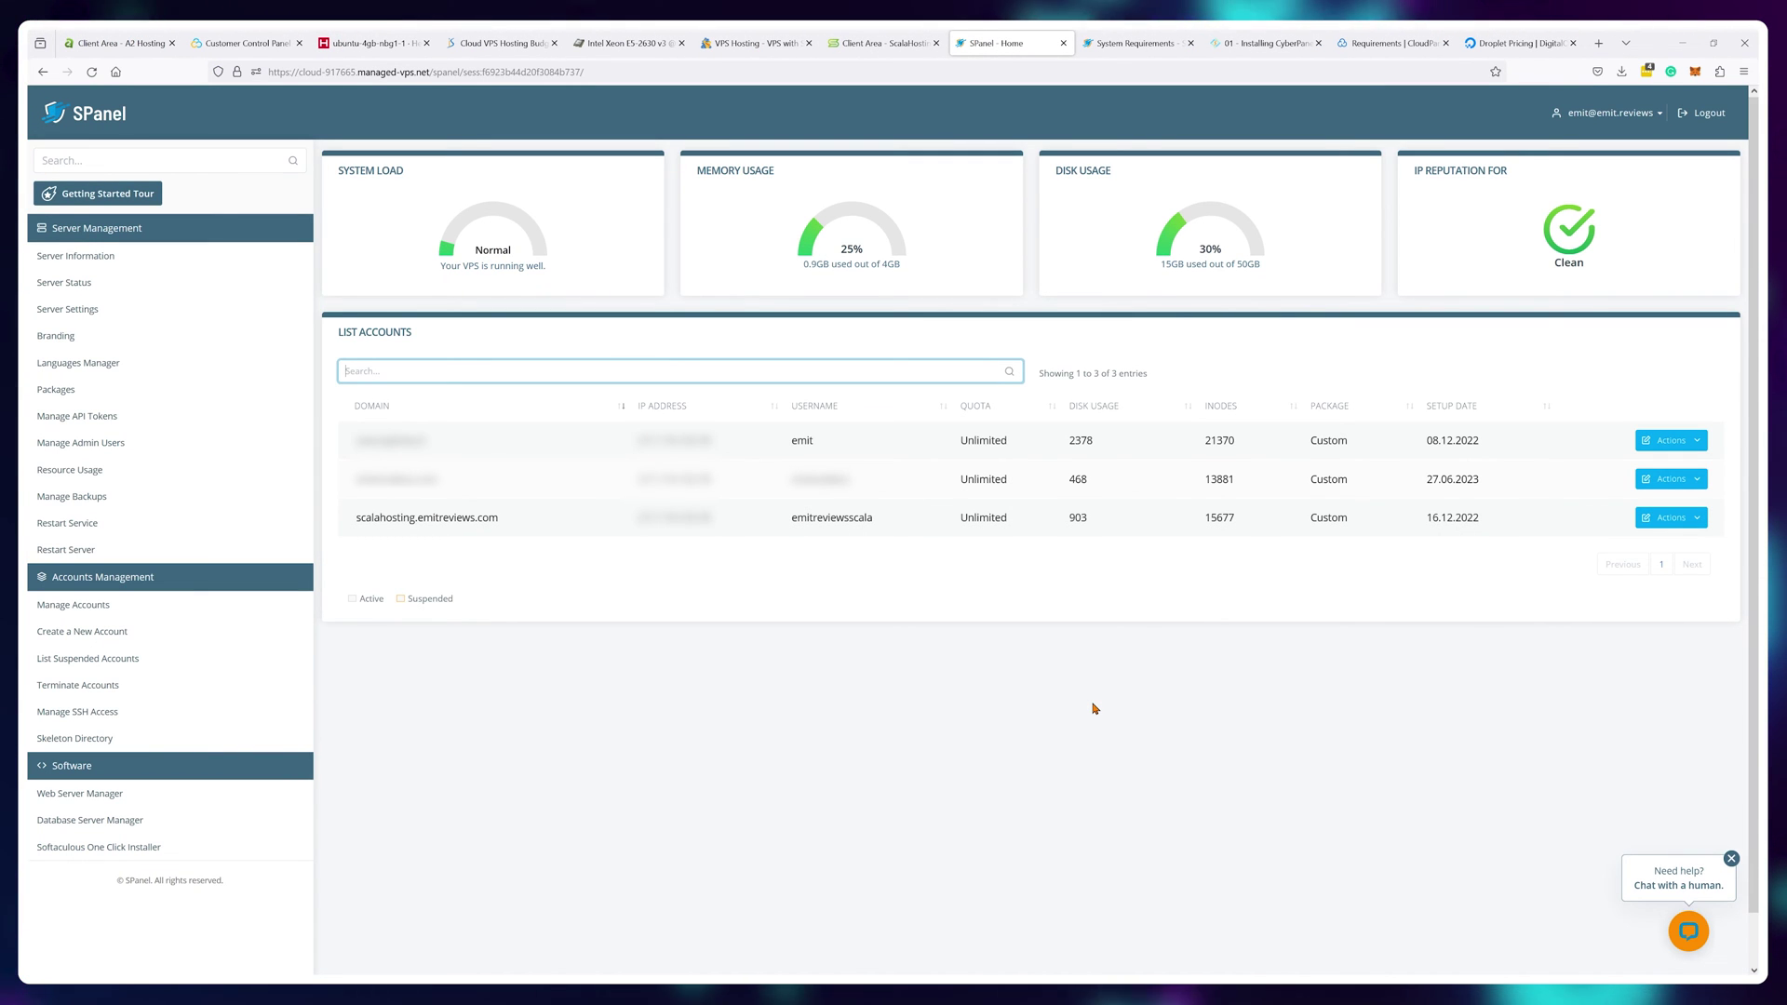
left_click(1654, 519)
left_click(1651, 546)
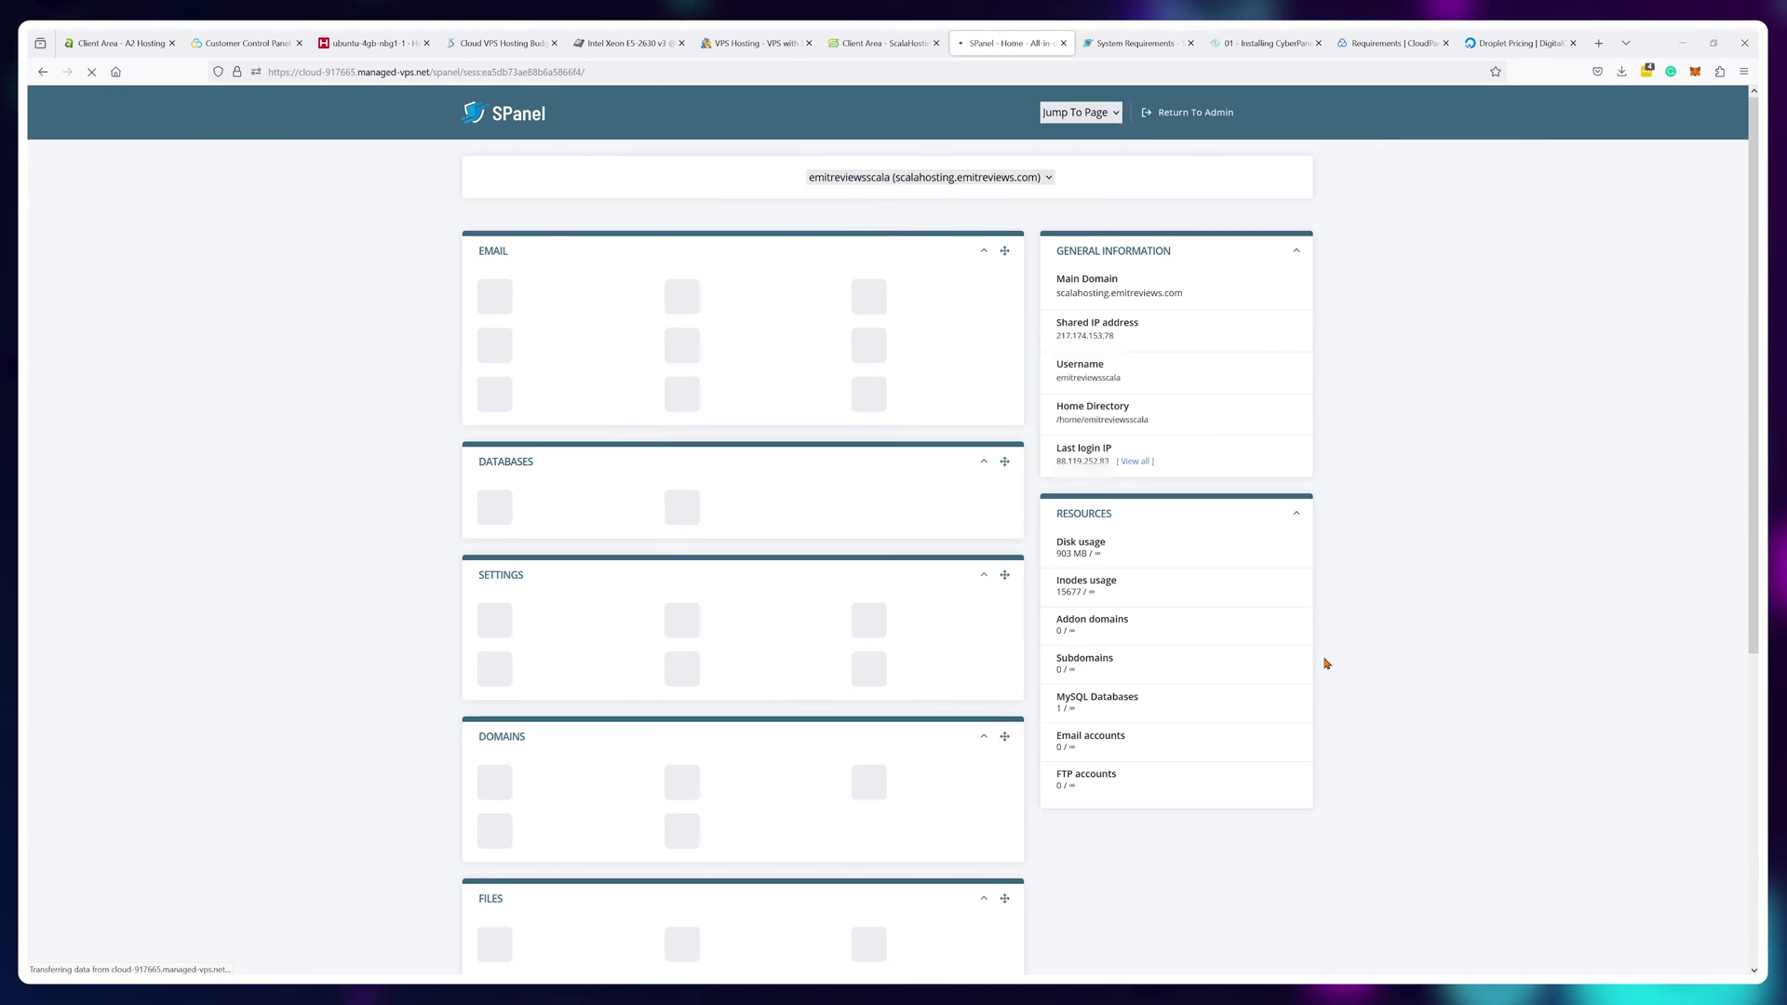
- View the WordPress Manager and Email Accounts pages, then return to the account's Home
scroll(1358, 455, "down", 5)
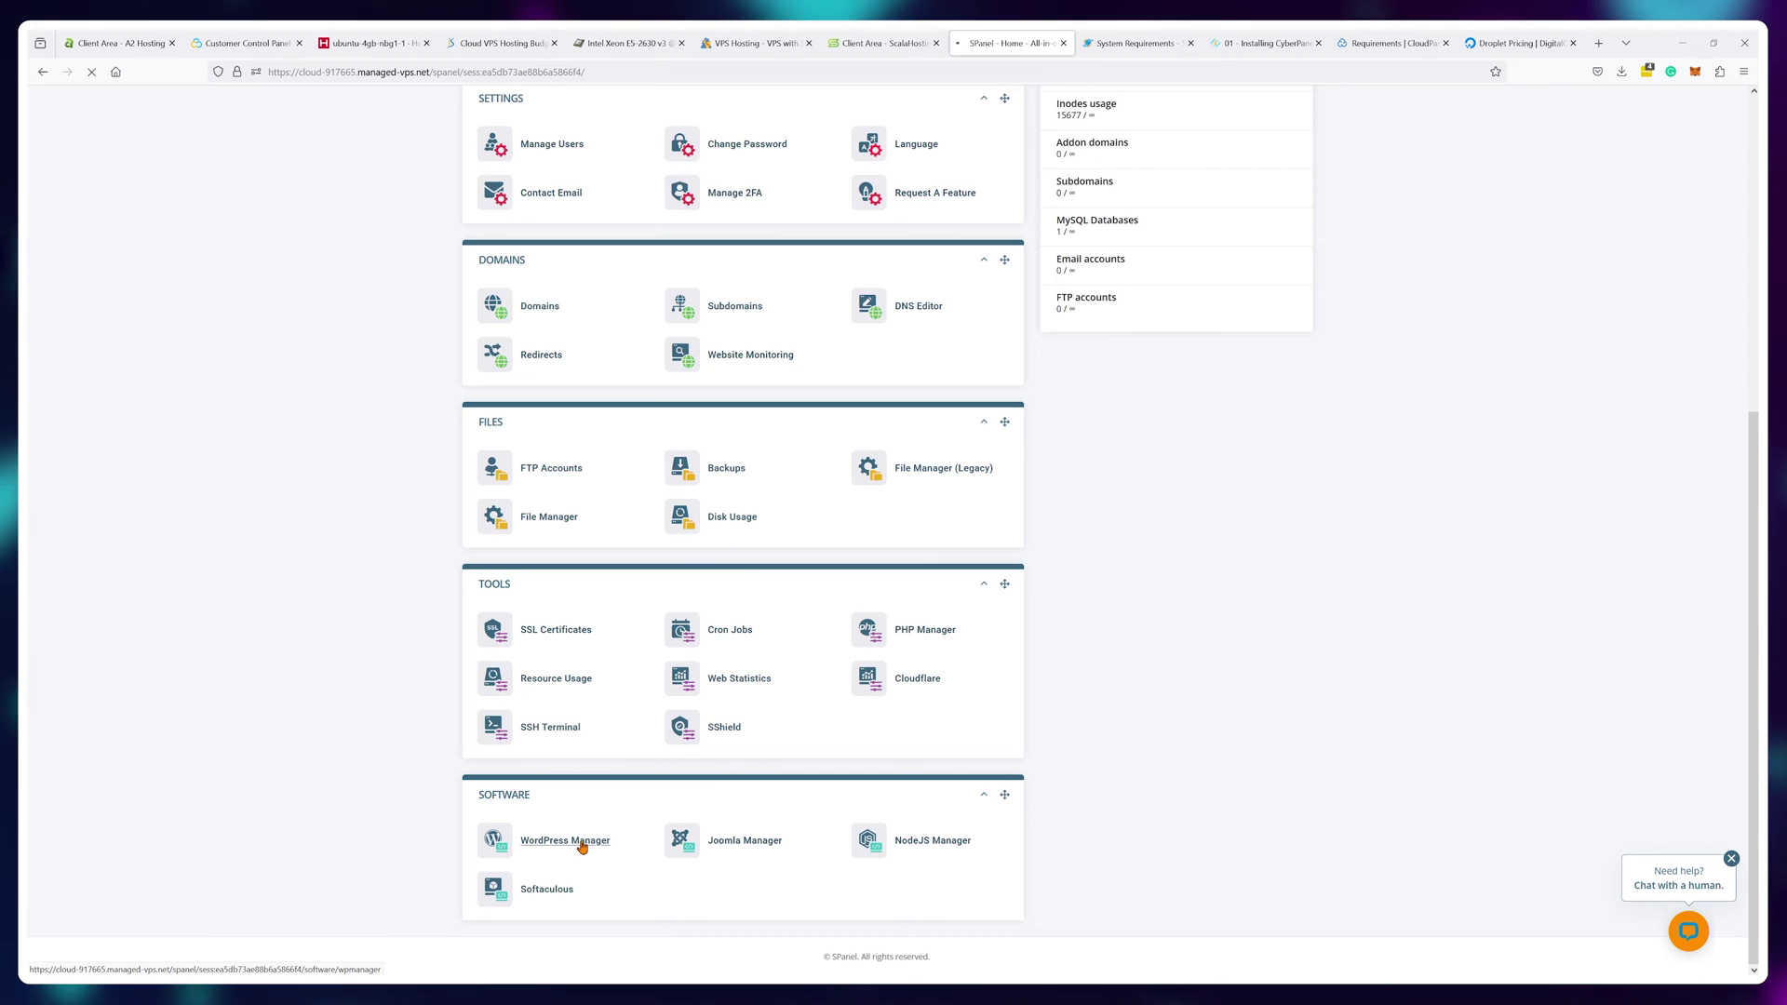
left_click(565, 841)
scroll(1100, 527, "down", 3)
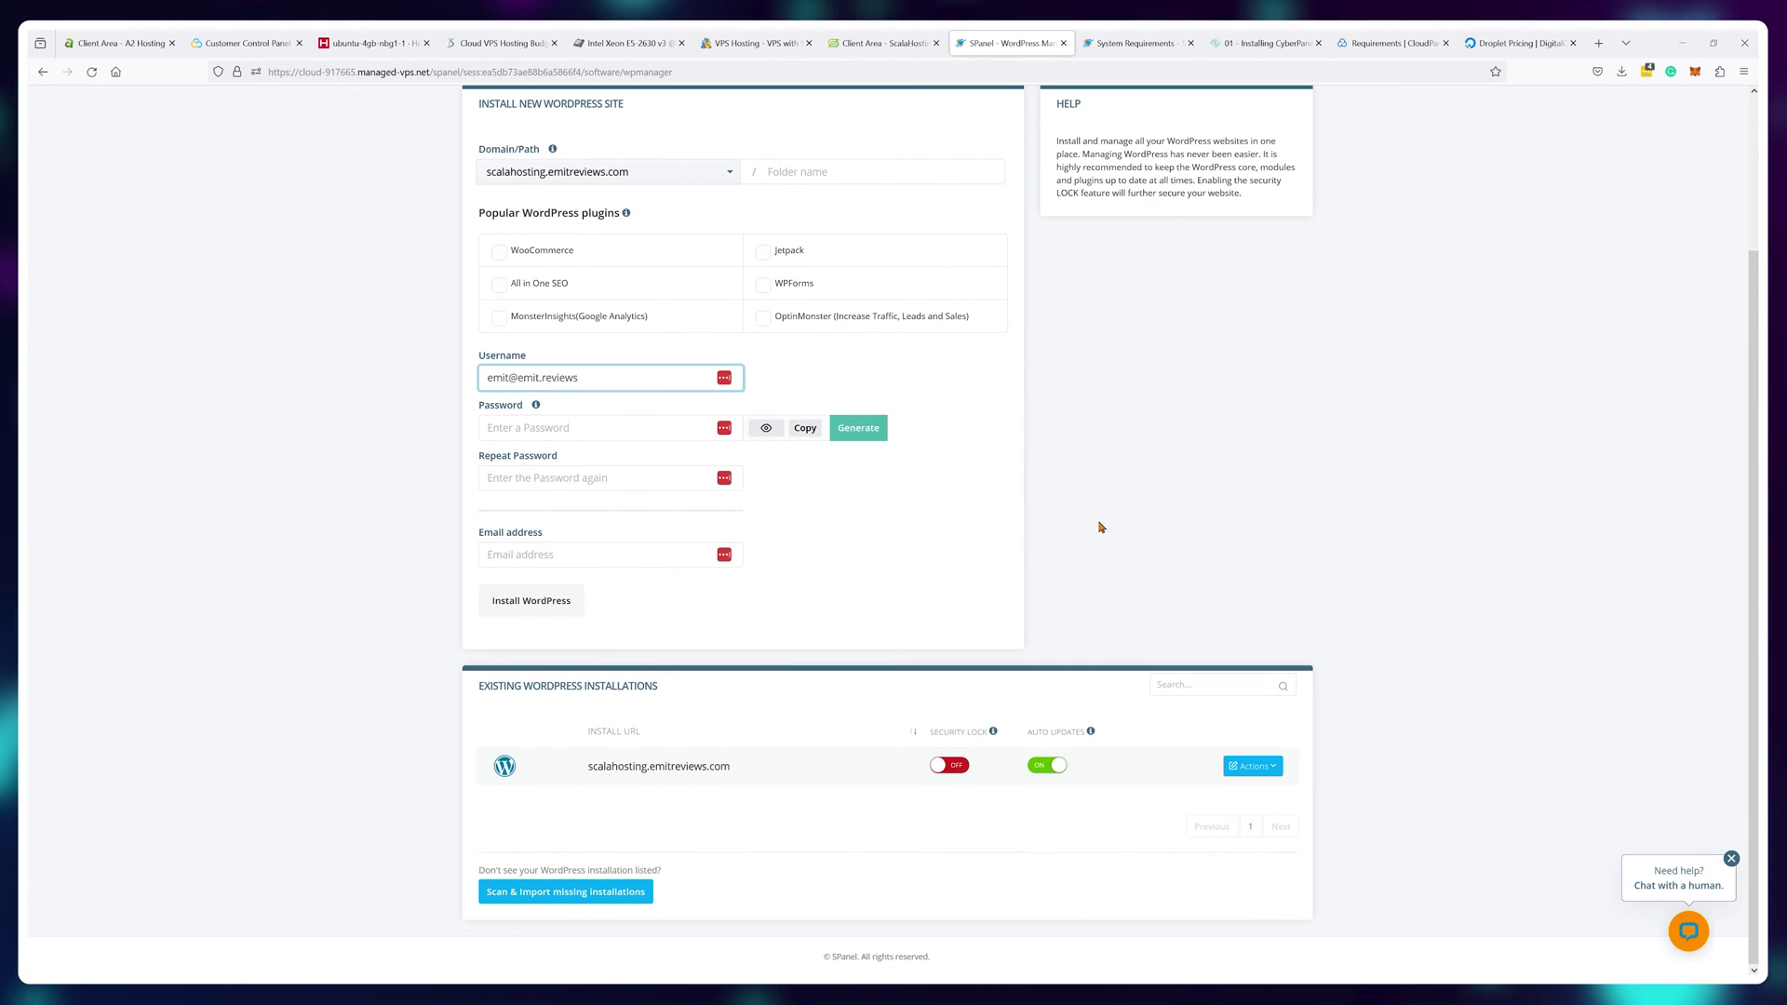
scroll(717, 406, "up", 2)
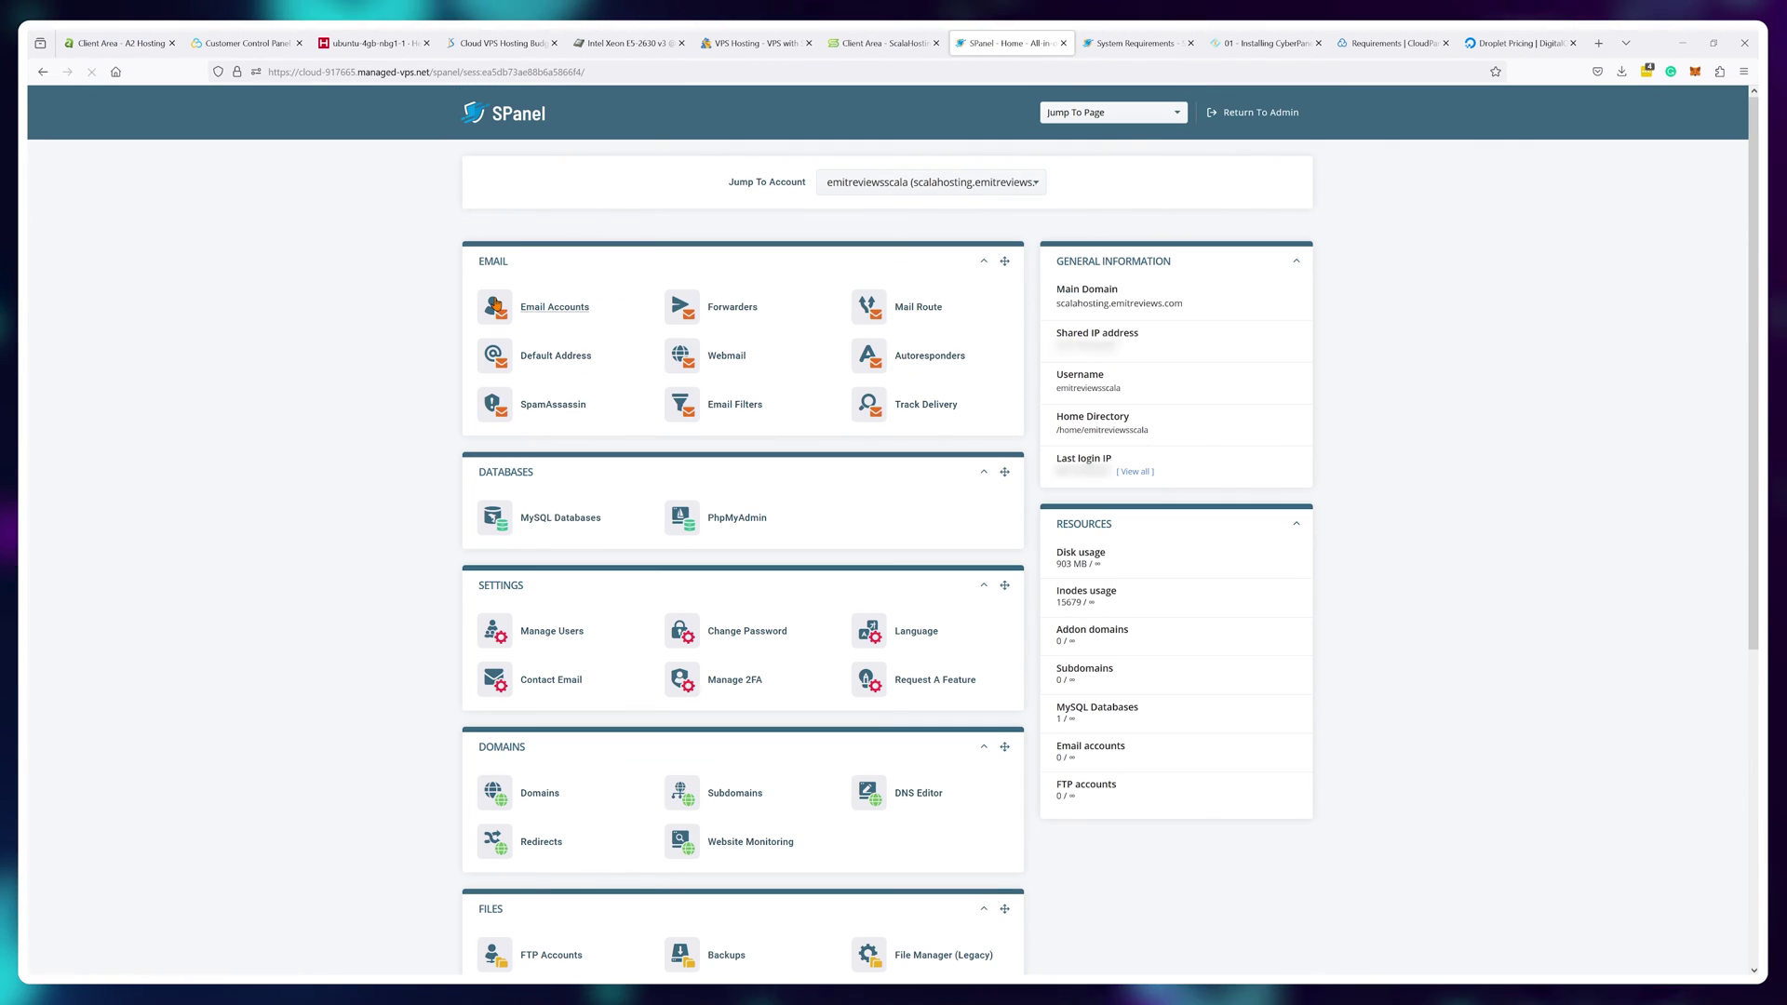
left_click(563, 315)
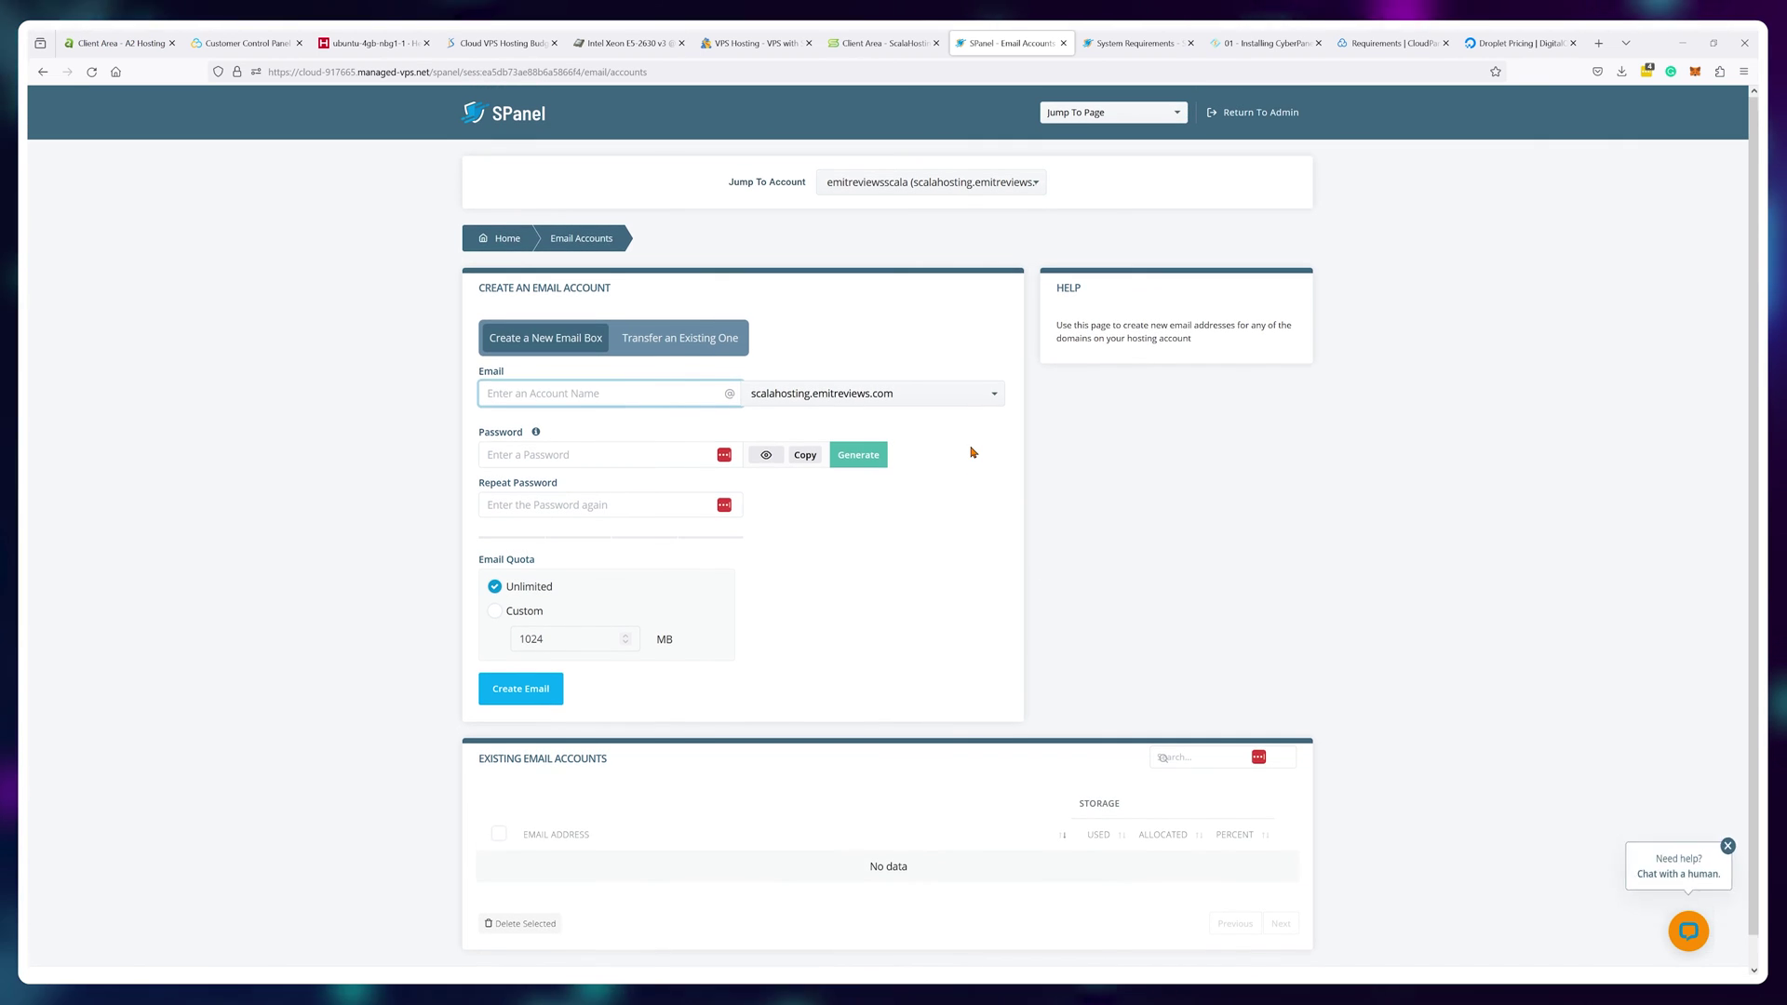
left_click(507, 239)
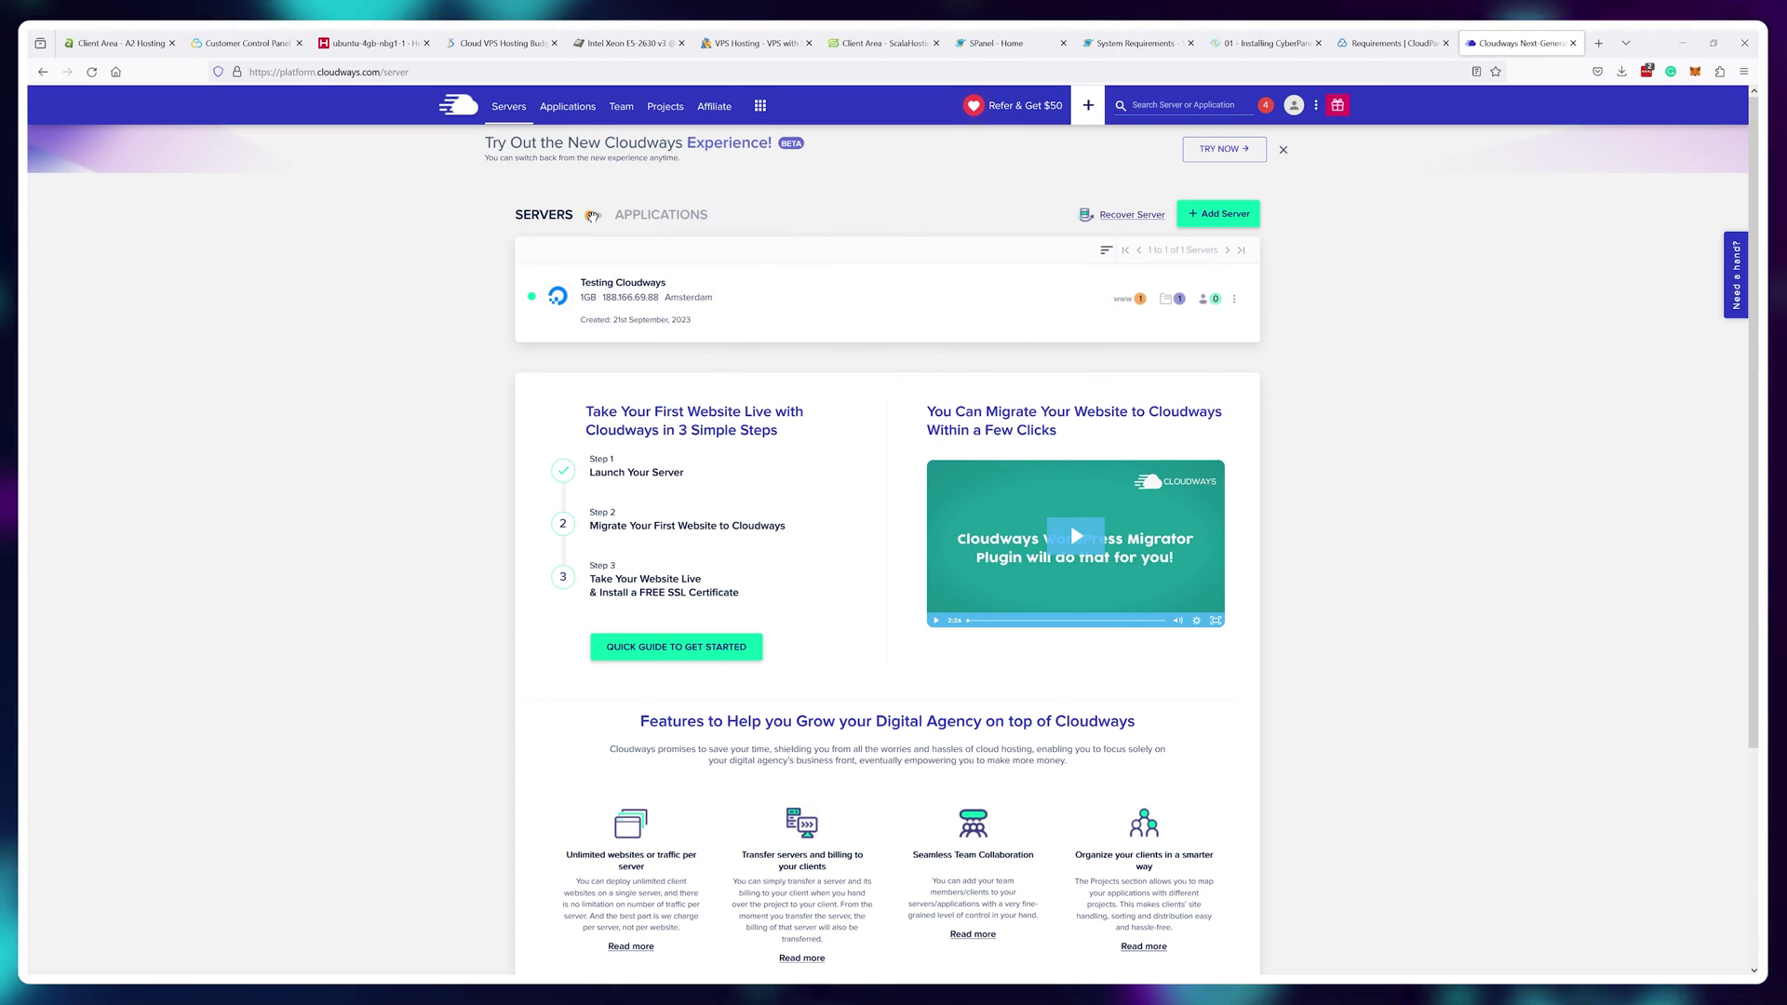
- Flip between the Servers and Applications lists, then view the Testing Cloudways server's Cloudways Hosting WordPress app
left_click(592, 216)
left_click(592, 216)
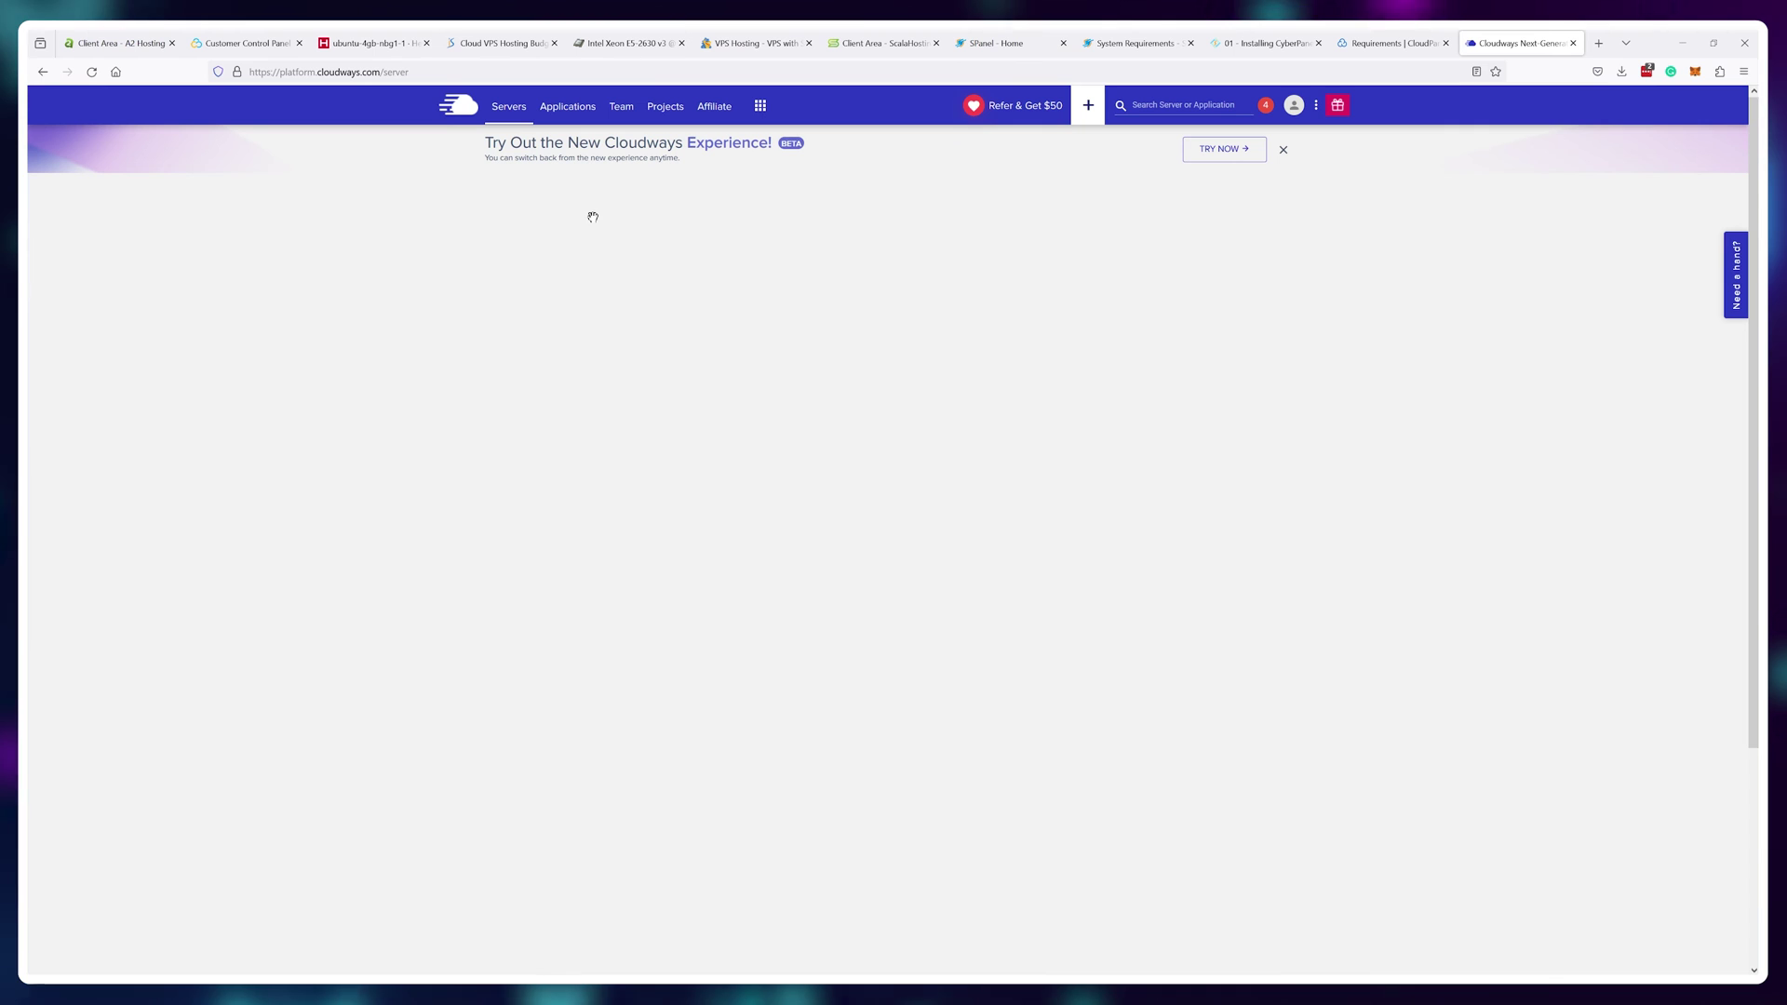
left_click(735, 294)
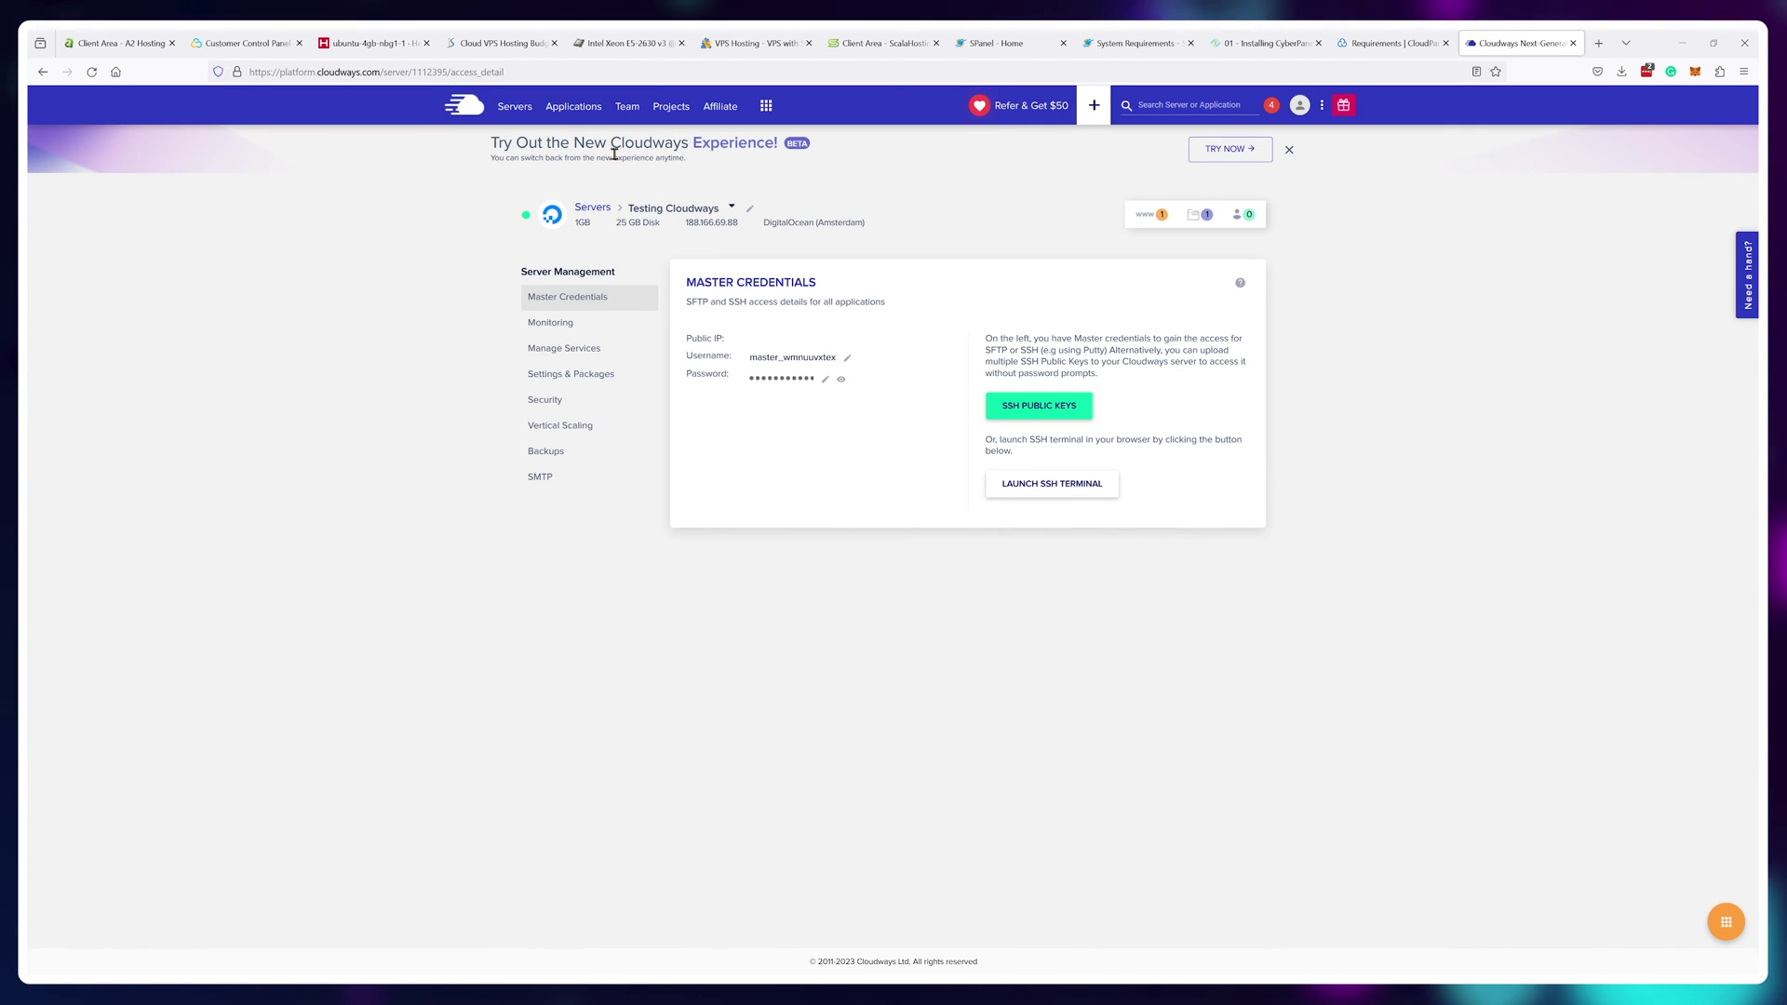
left_click(588, 108)
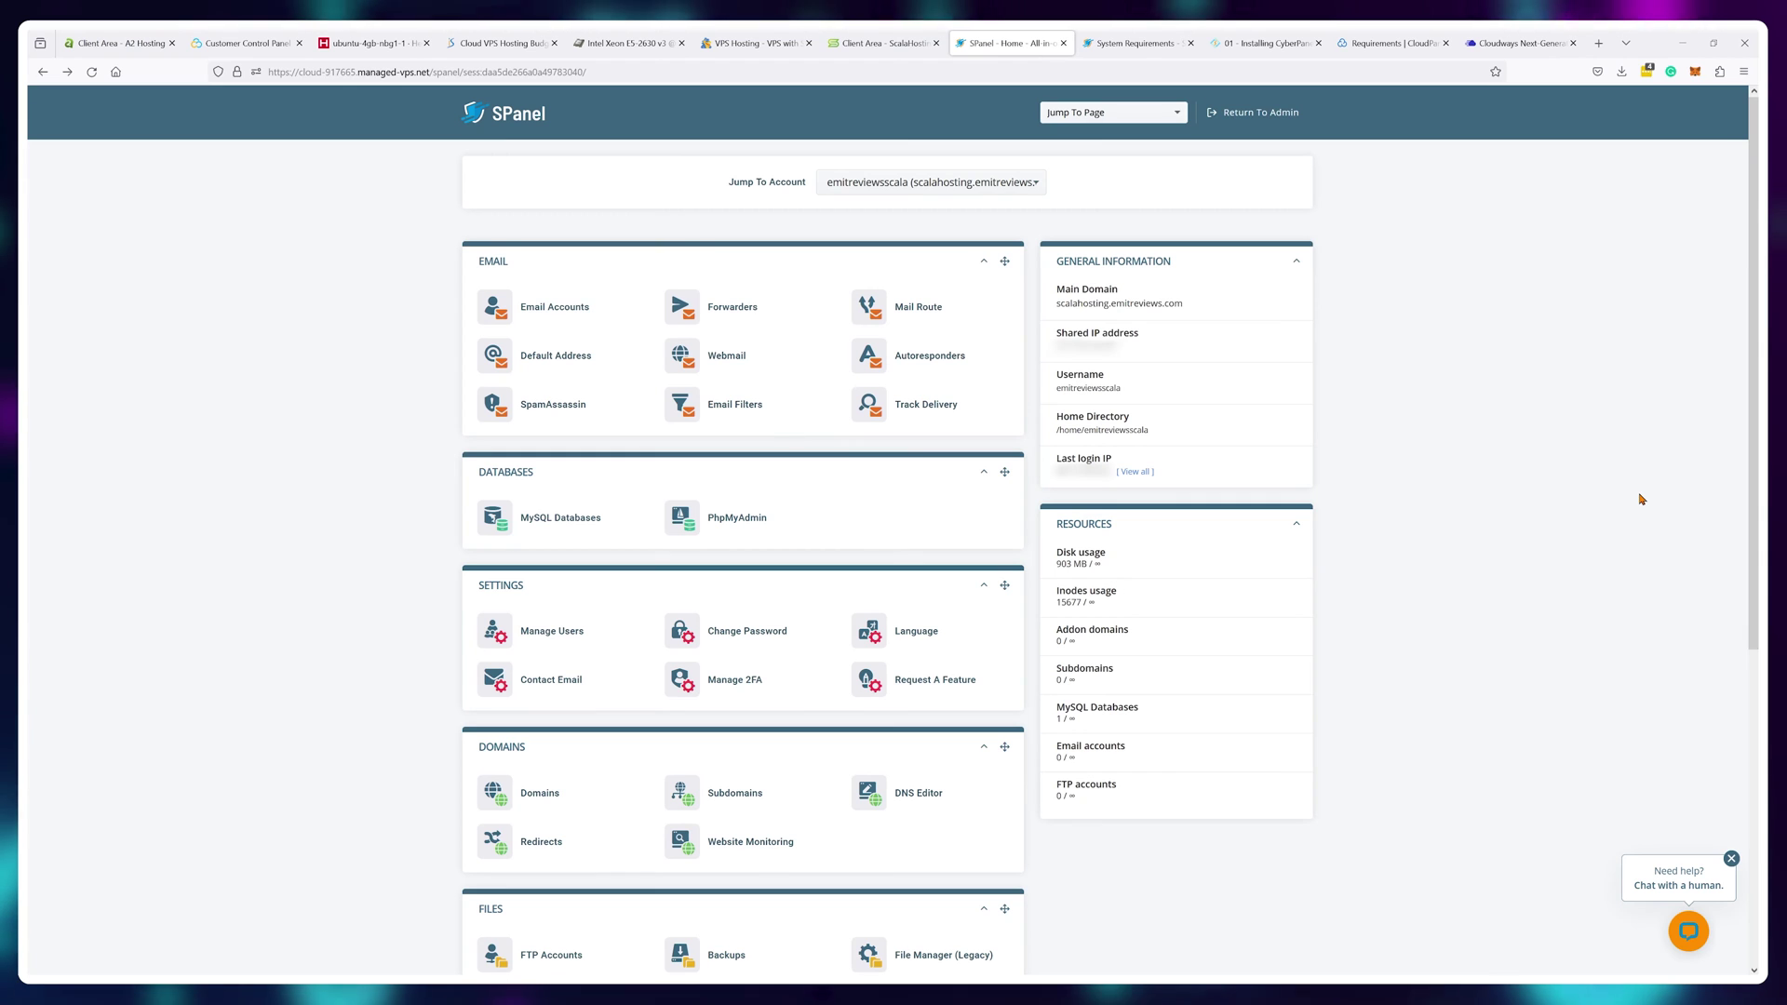
scroll(1640, 500, "down", 5)
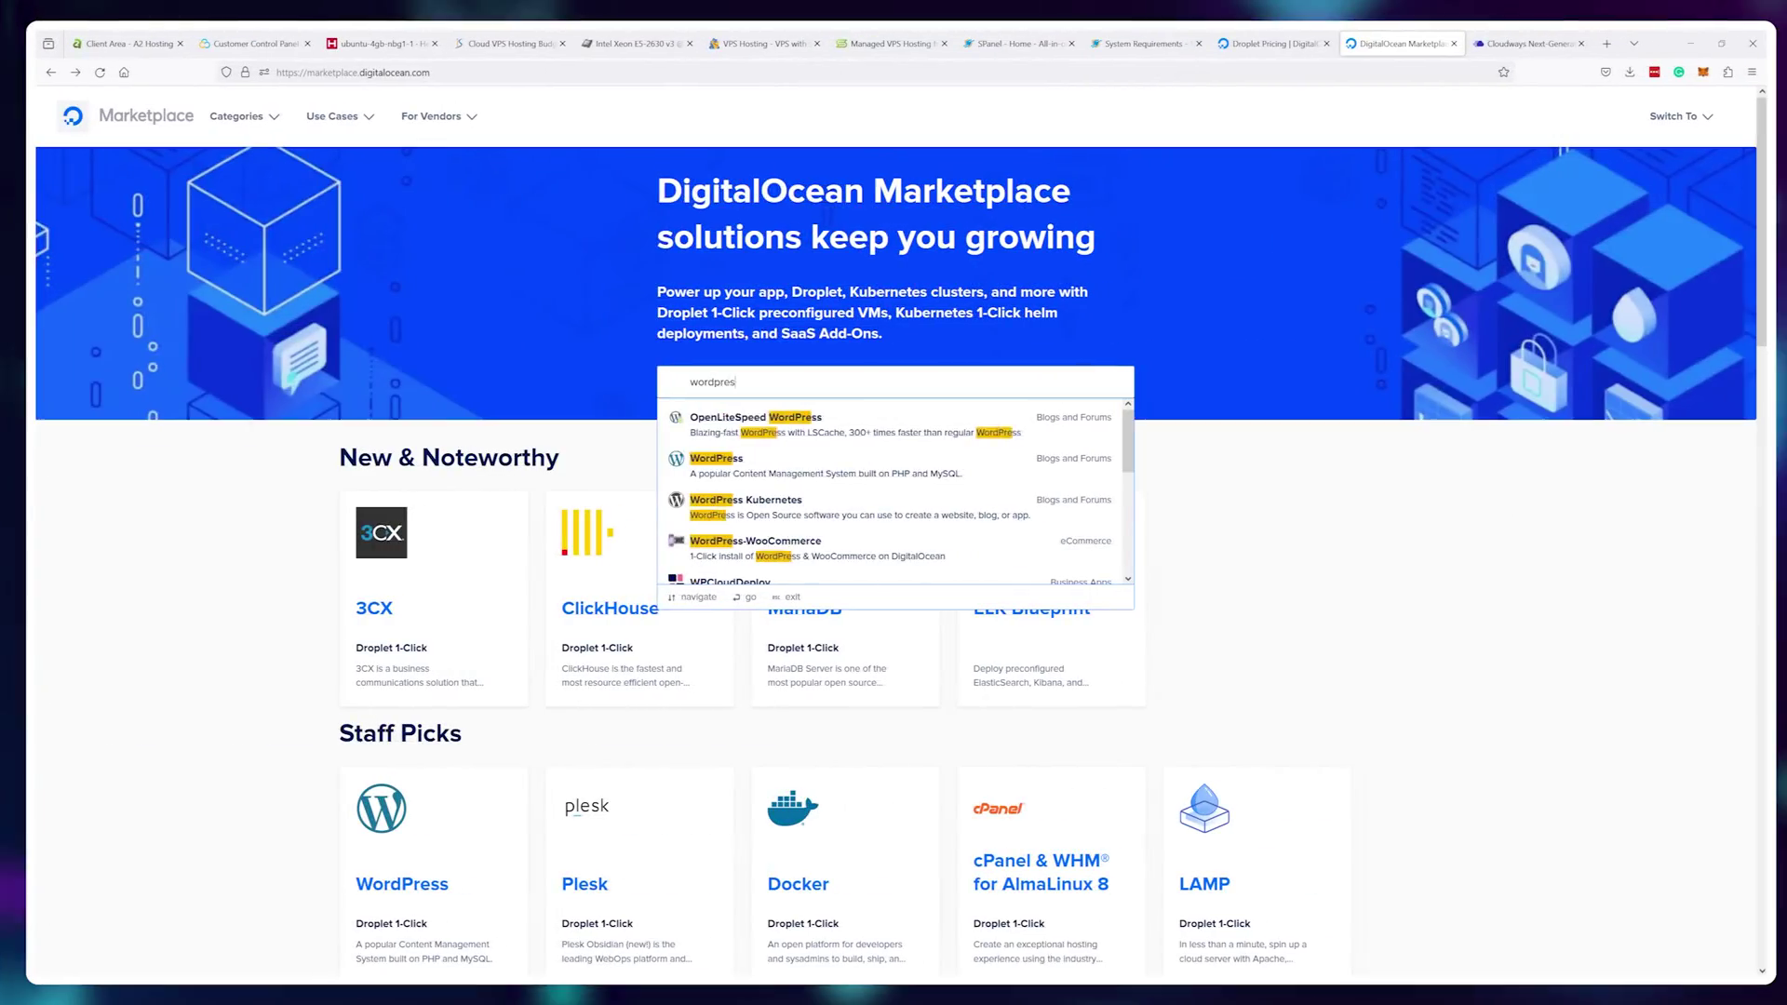
- Open the WordPress marketplace app, then search the marketplace for 'openlite' and scan the results
left_click(885, 426)
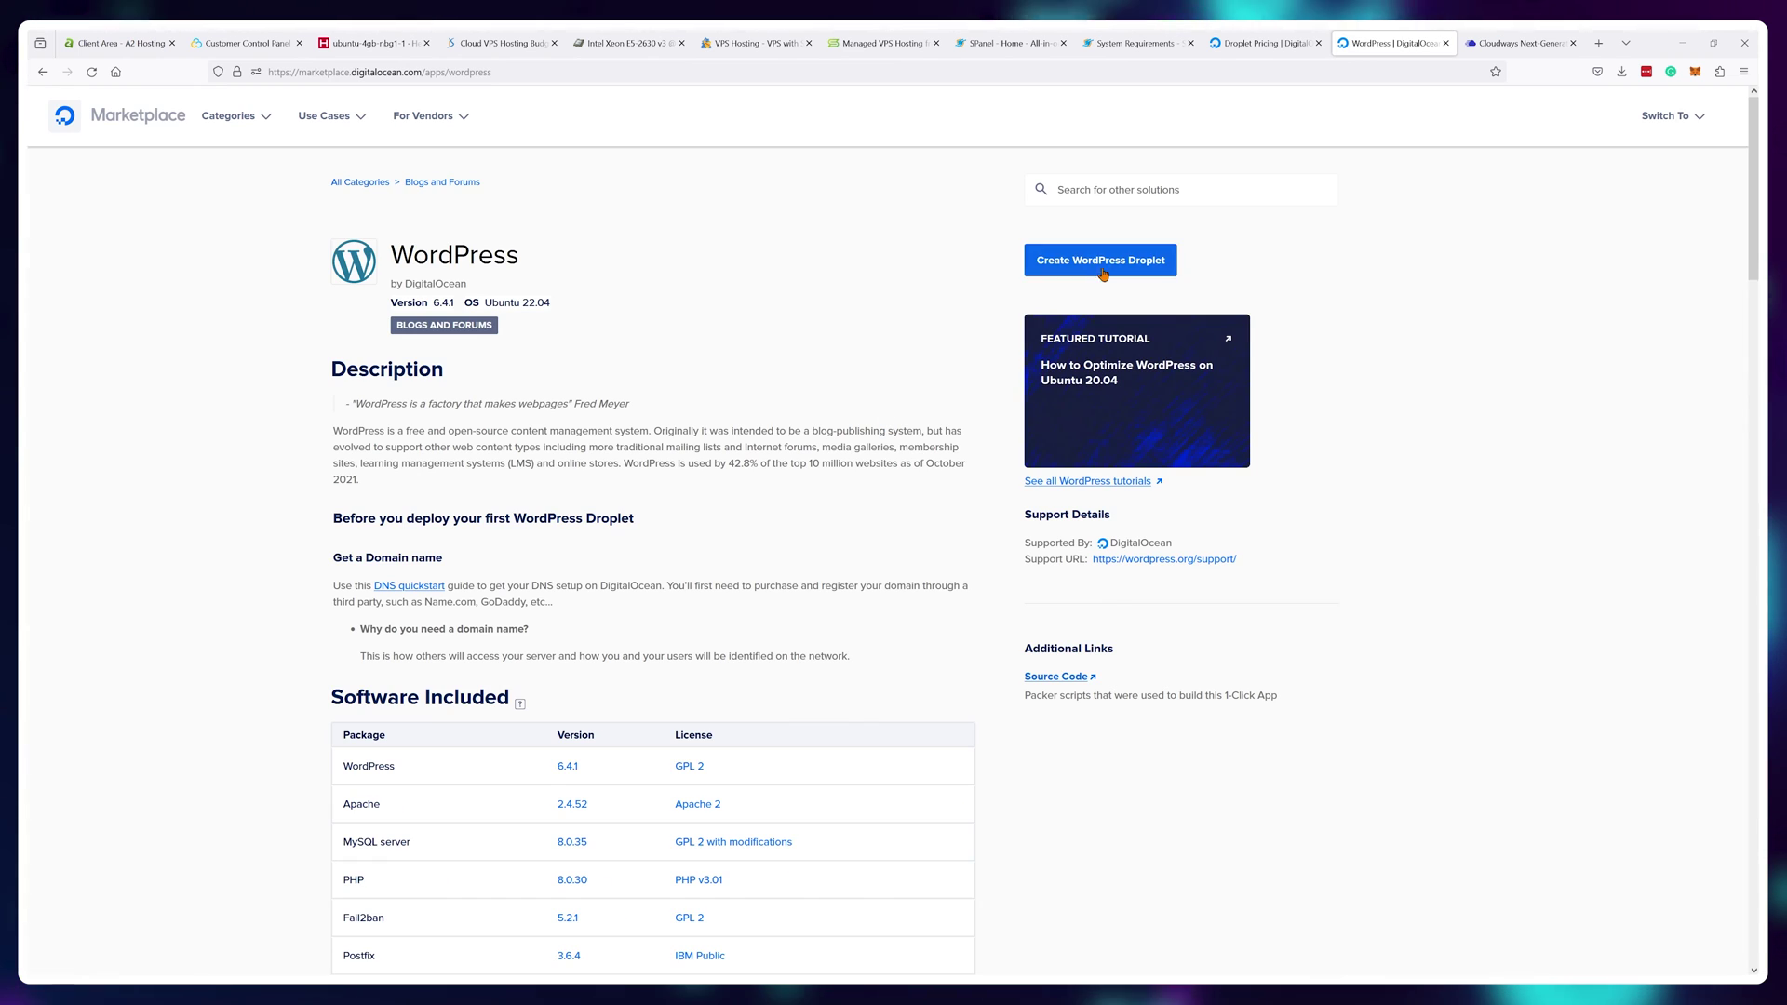
left_click(1145, 186)
type("openlite")
scroll(1210, 243, "down", 2)
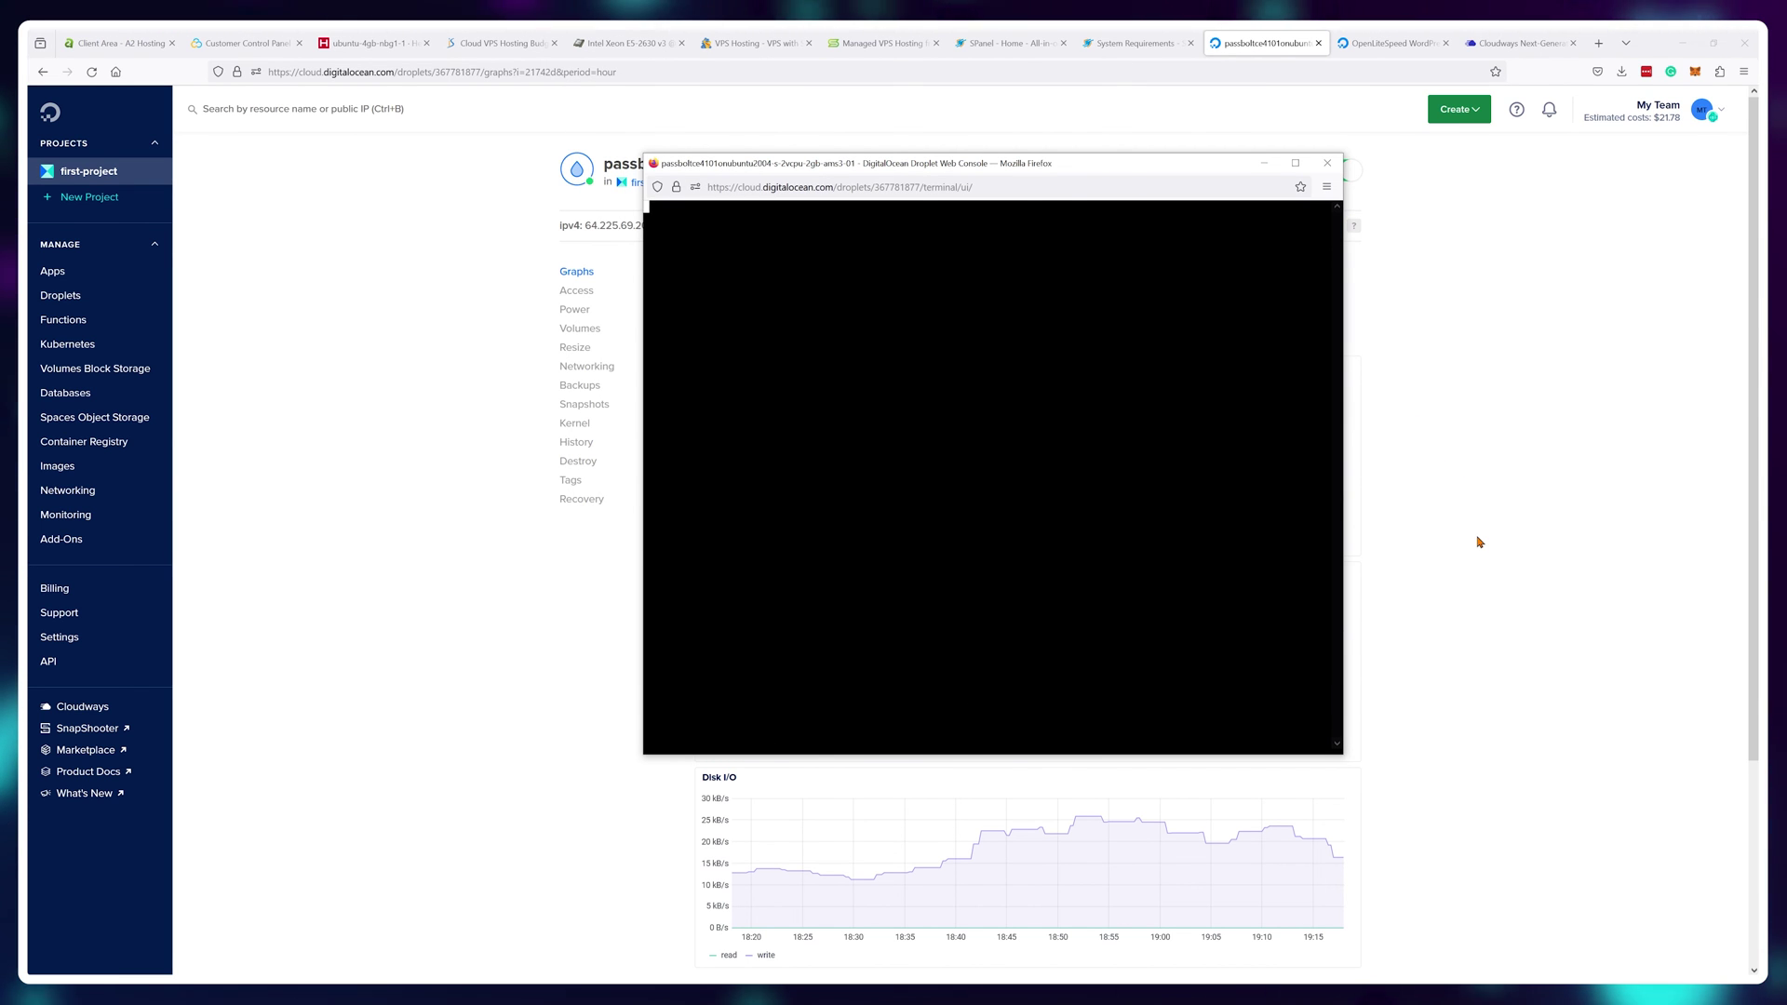
scroll(991, 465, "up", 5)
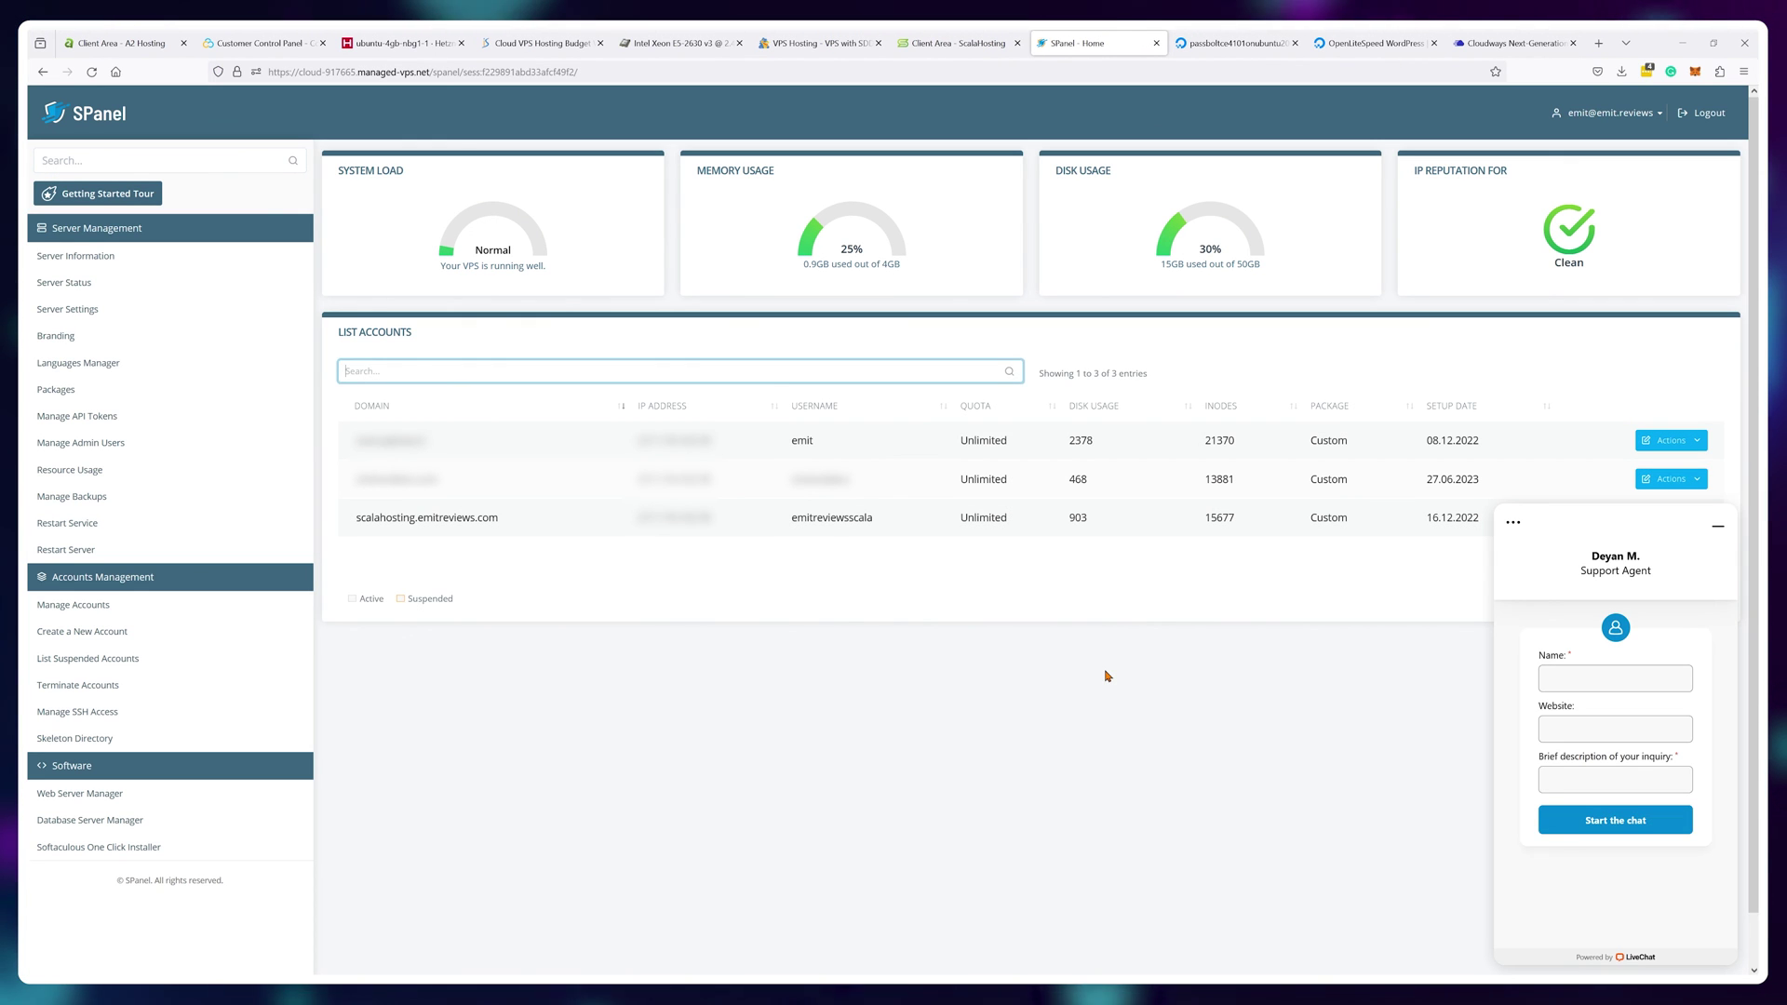
- Minimise the LiveChat panel
left_click(1715, 528)
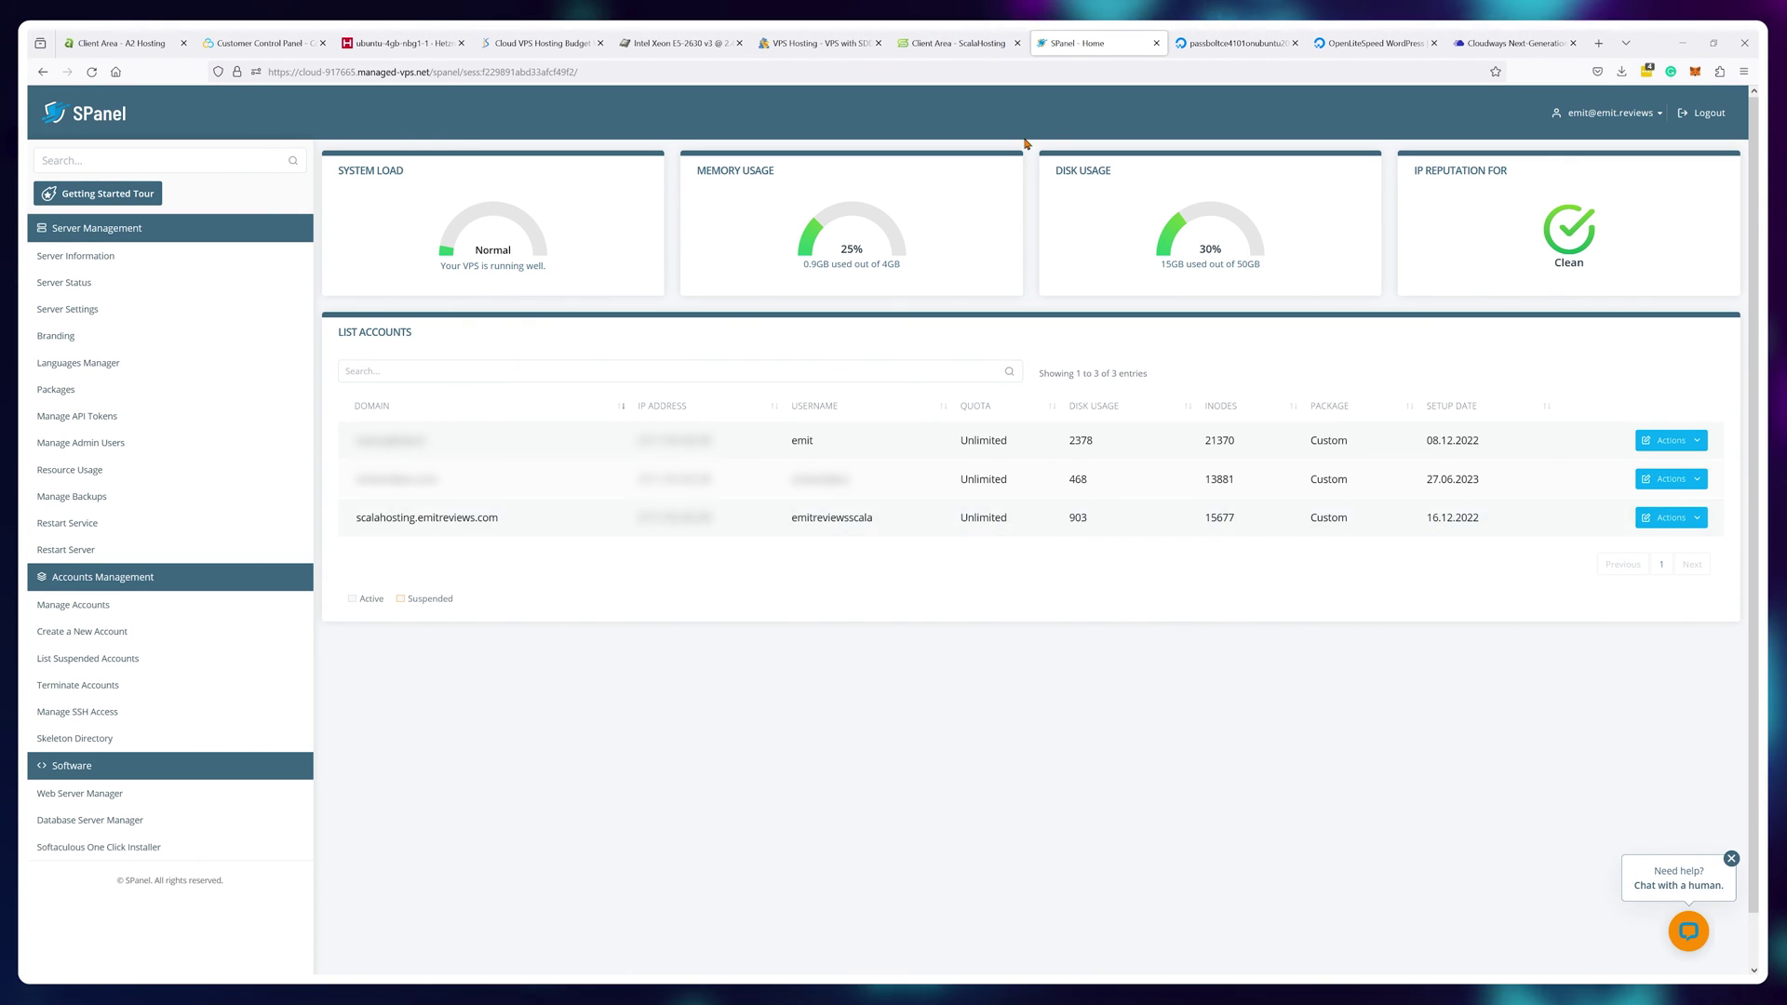